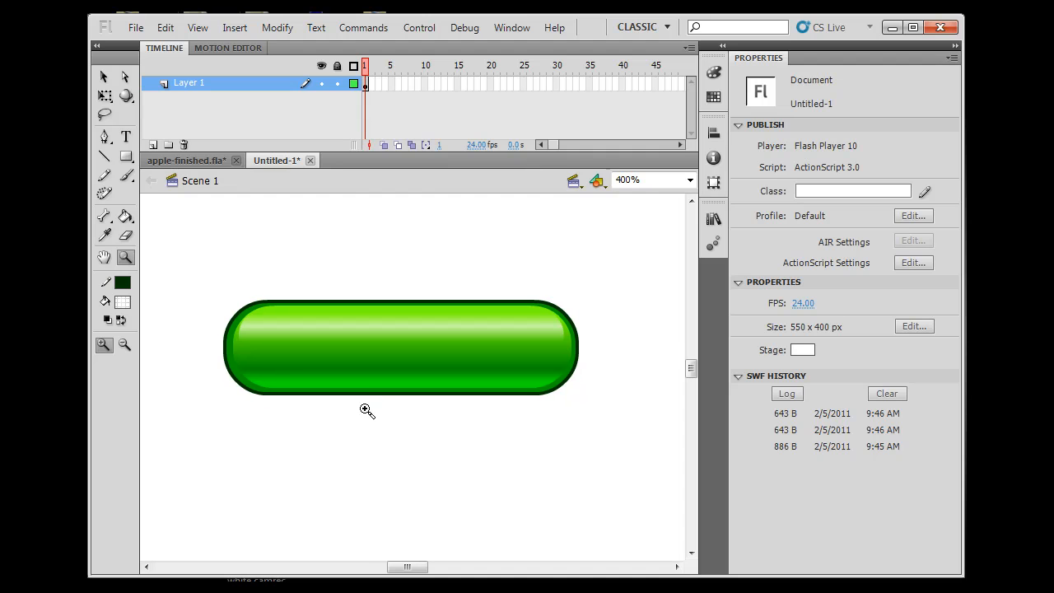
Open the green button symbol for editing, add a new layer on top and lock all the other layers.
{"action": "left_click", "coordinate": [104, 78]}
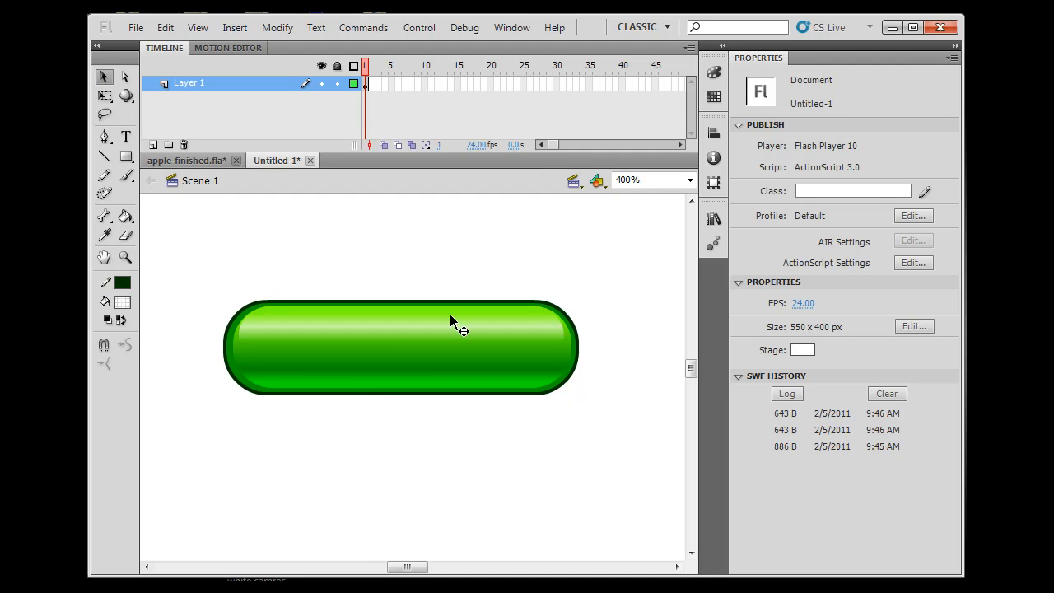
{"action": "double_click", "coordinate": [385, 340]}
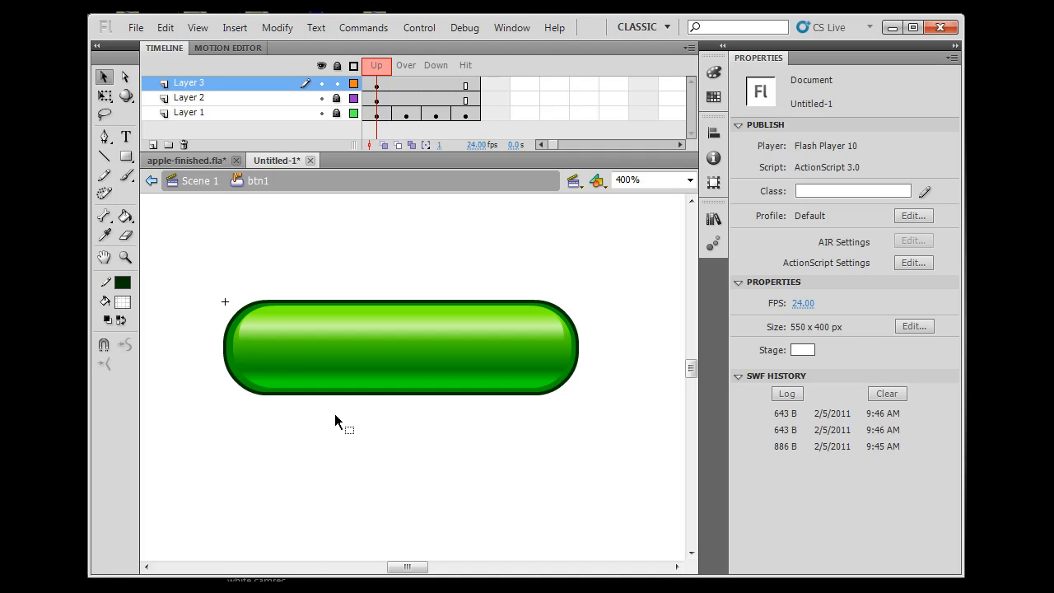
{"action": "left_click", "coordinate": [337, 97]}
{"action": "left_click", "coordinate": [337, 114]}
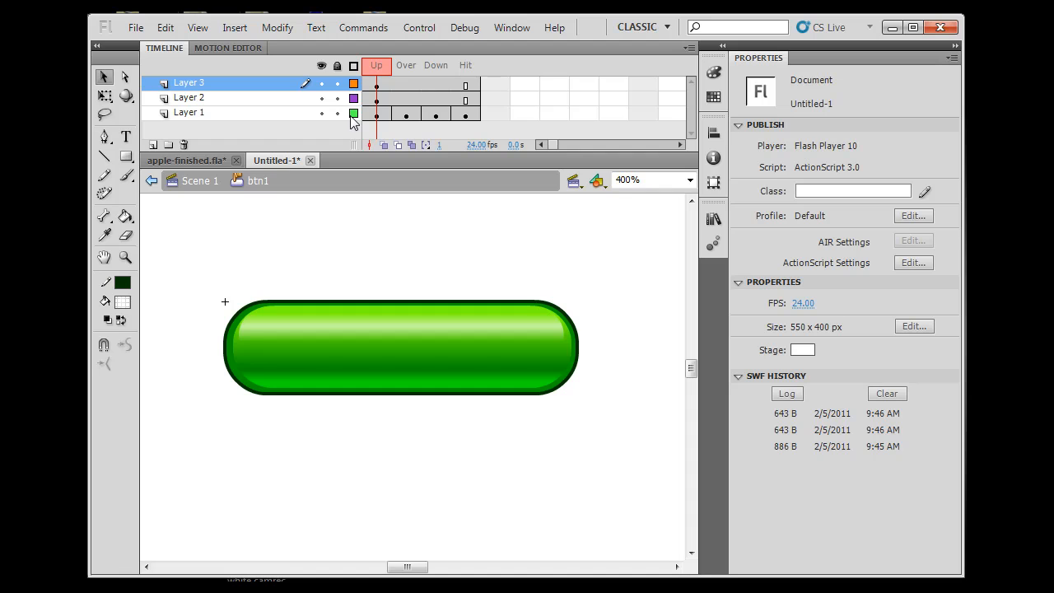
{"action": "left_click", "coordinate": [152, 145]}
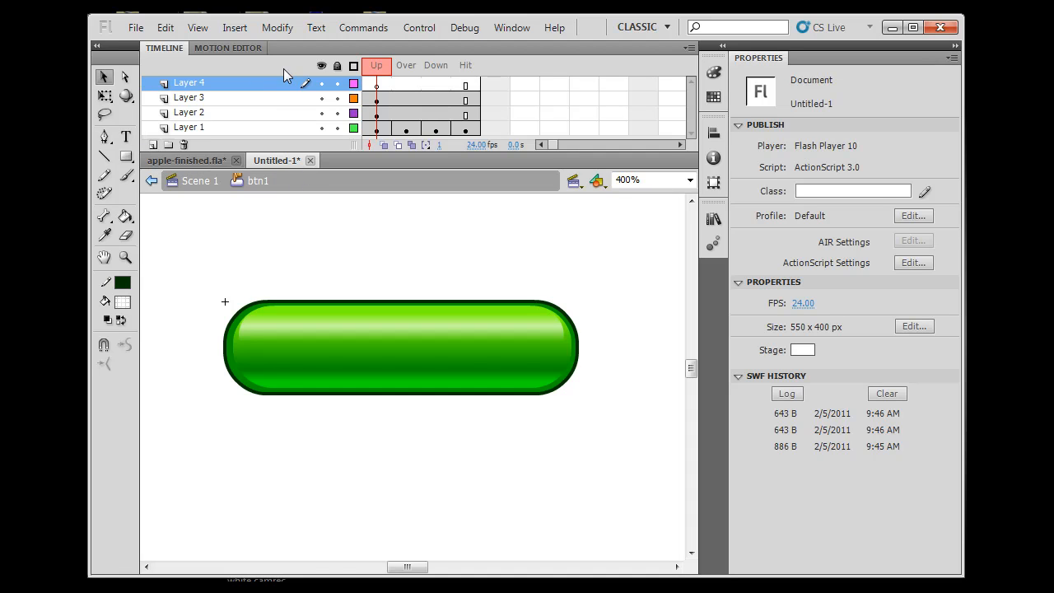
{"action": "left_click_drag", "start_coordinate": [339, 93], "coordinate": [348, 186]}
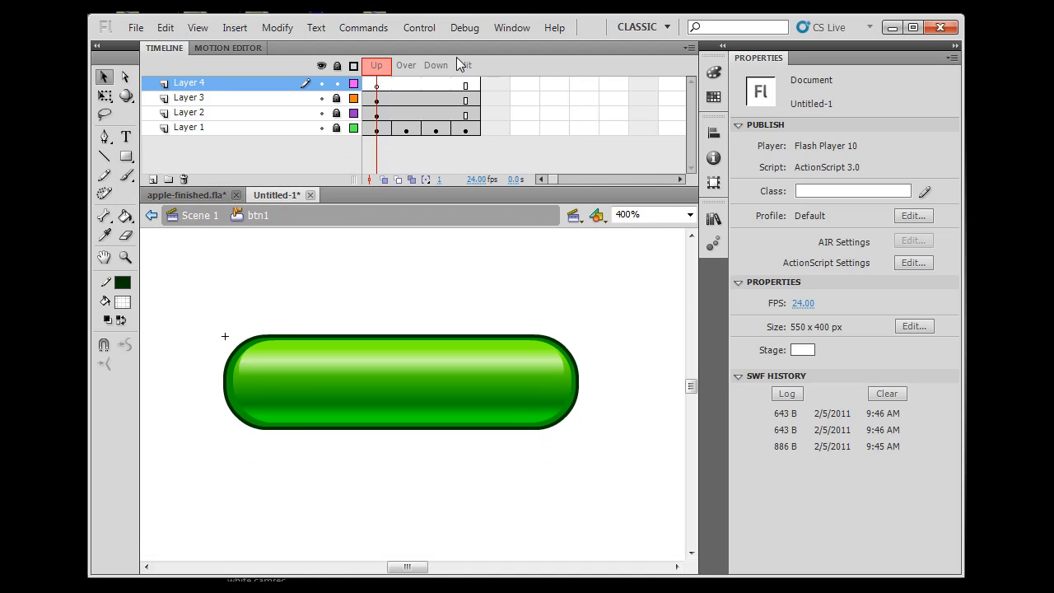
Paste the copied rounded shape in place on Layer 4 and change its fill to black (#000000).
{"action": "left_click", "coordinate": [166, 27]}
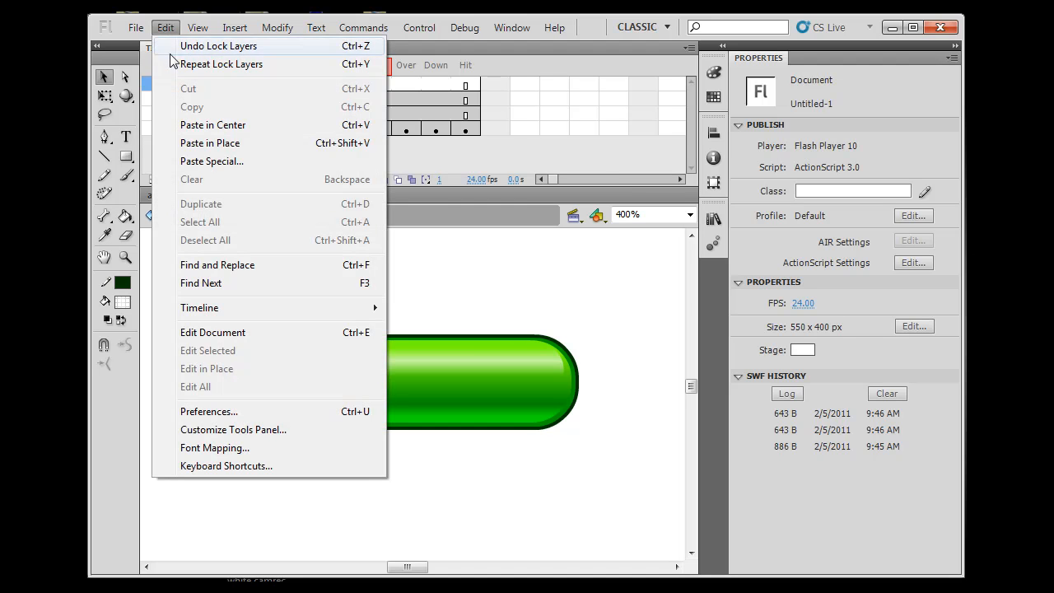
{"action": "left_click", "coordinate": [191, 144]}
{"action": "left_click", "coordinate": [216, 299]}
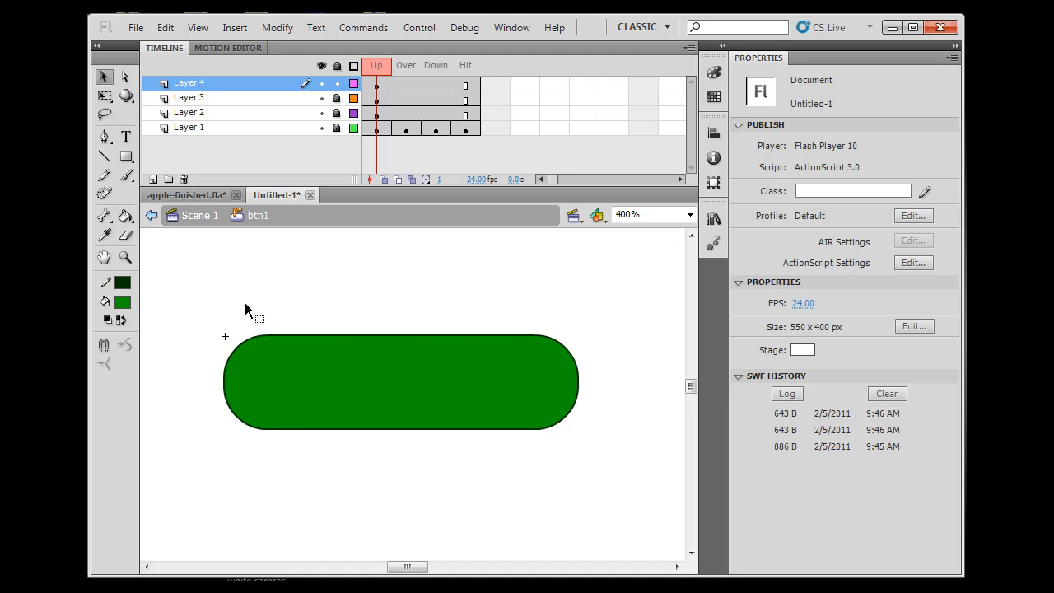
{"action": "left_click", "coordinate": [376, 401]}
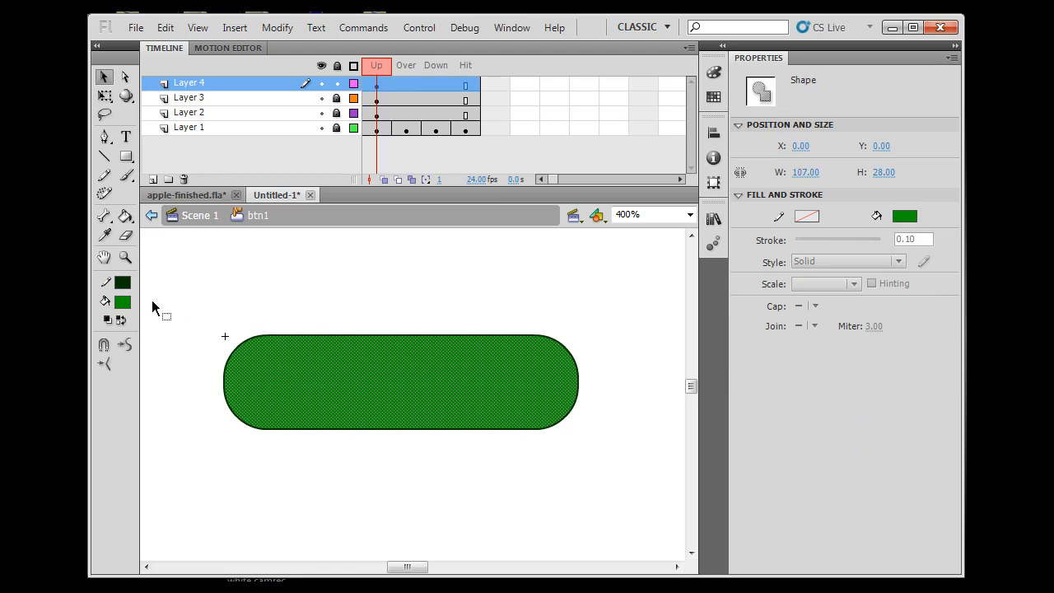
{"action": "left_click", "coordinate": [125, 303]}
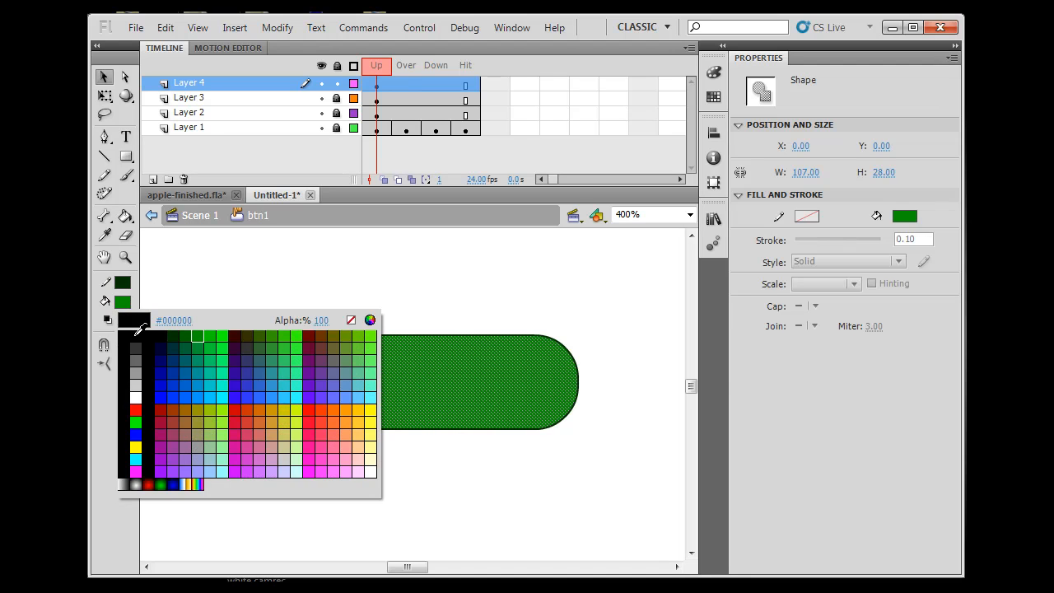
{"action": "left_click", "coordinate": [130, 337]}
{"action": "left_click", "coordinate": [311, 278]}
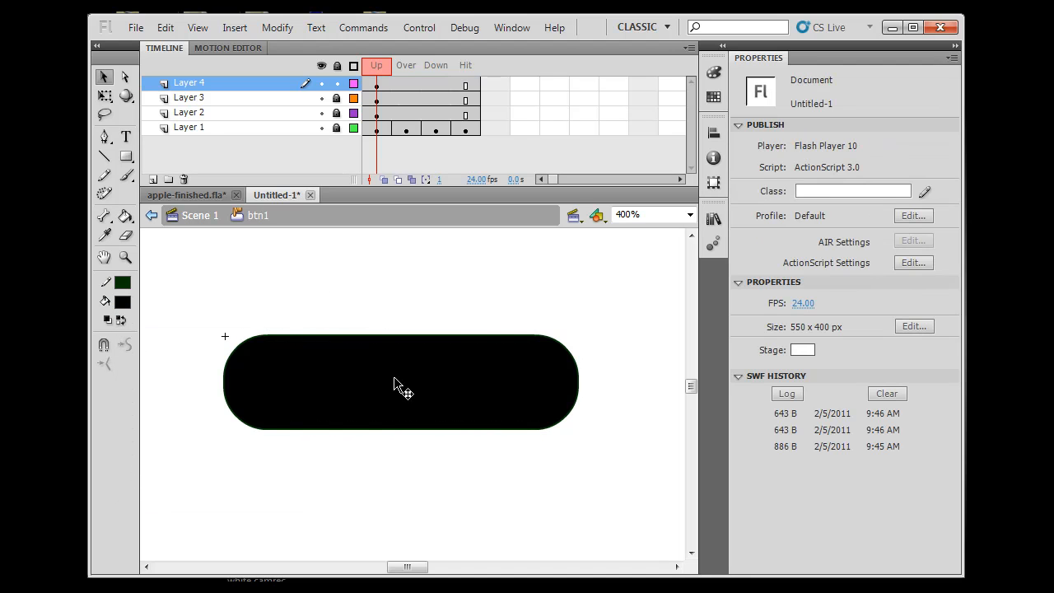
Lower the alpha of the black shape's fill to make it slightly transparent.
{"action": "left_click", "coordinate": [416, 385]}
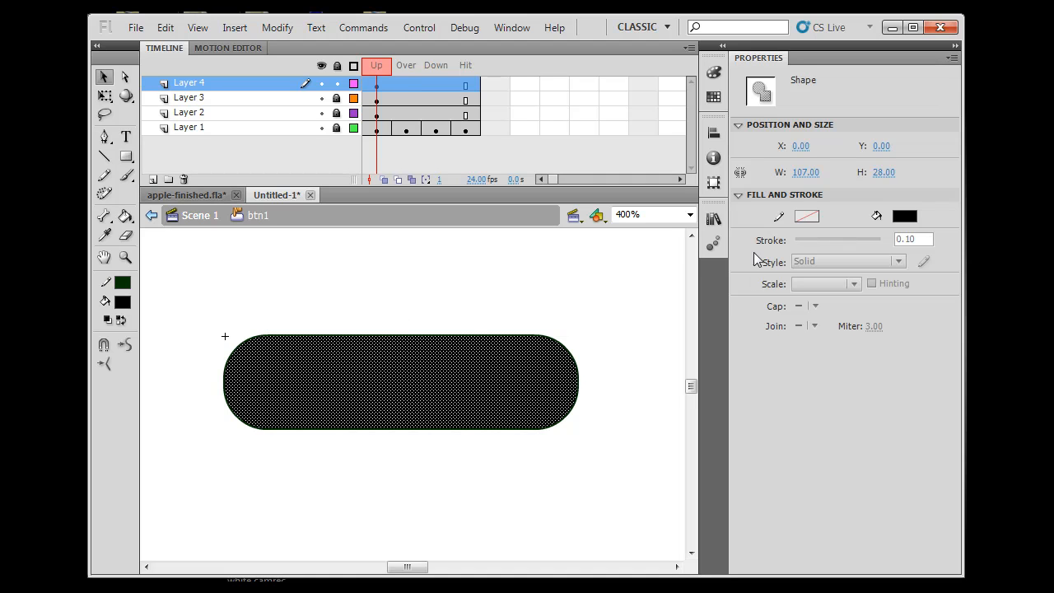
{"action": "left_click", "coordinate": [713, 72]}
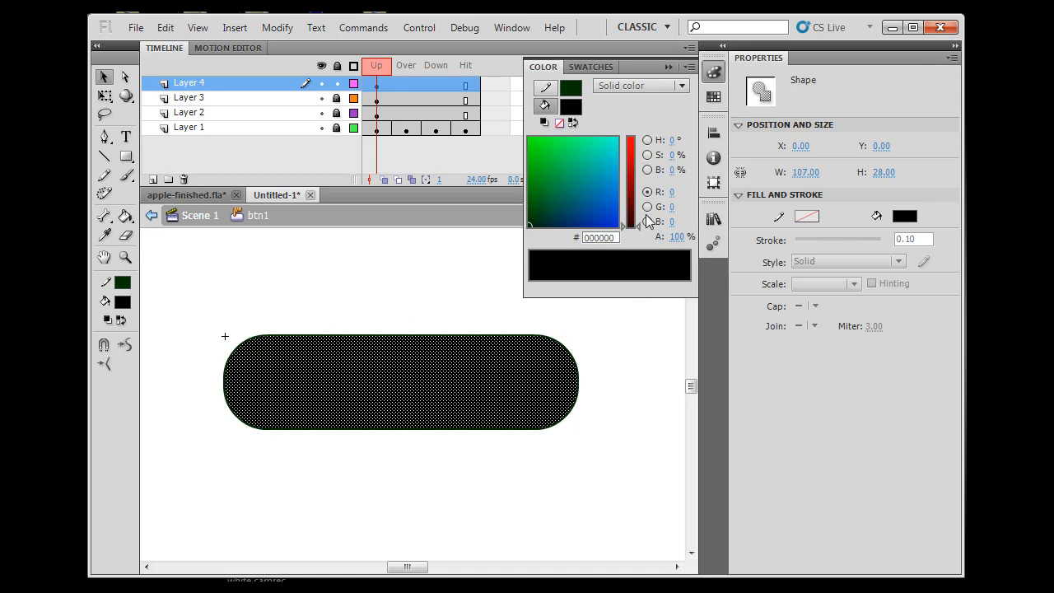
{"action": "mouse_move", "coordinate": [674, 237]}
{"action": "left_mouse_down"}
{"action": "mouse_move", "coordinate": [656, 240]}
{"action": "mouse_move", "coordinate": [672, 245]}
{"action": "left_mouse_up"}
{"action": "left_click", "coordinate": [436, 308]}
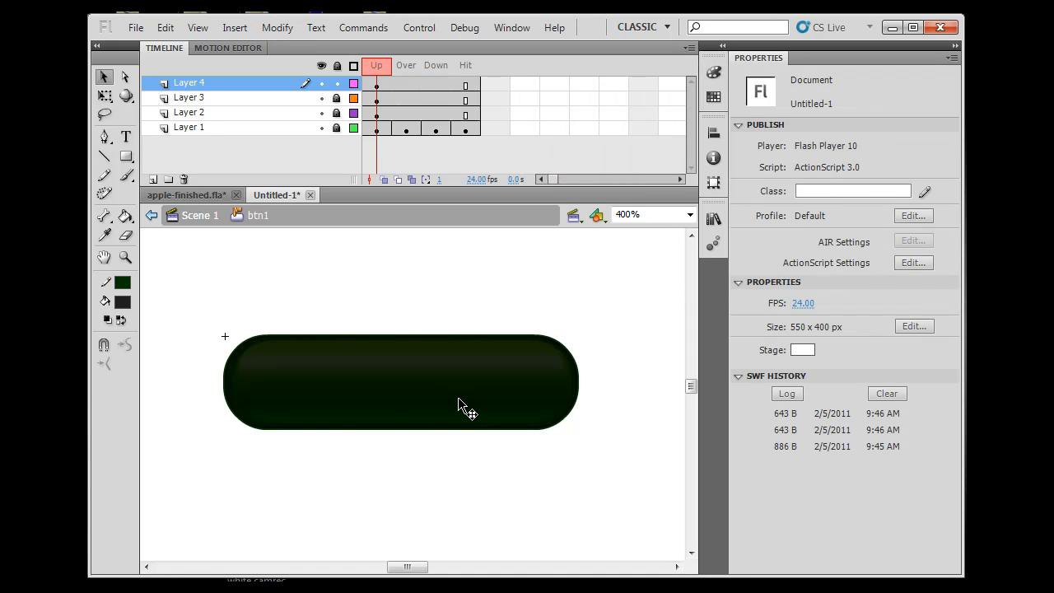
{"action": "left_click", "coordinate": [458, 397]}
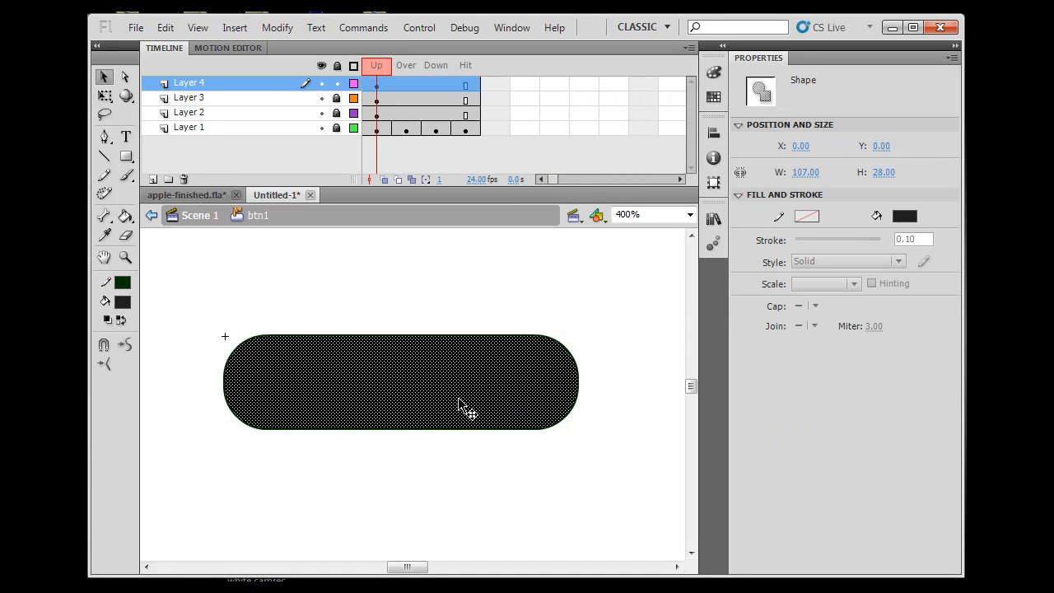
{"action": "left_click", "coordinate": [512, 266]}
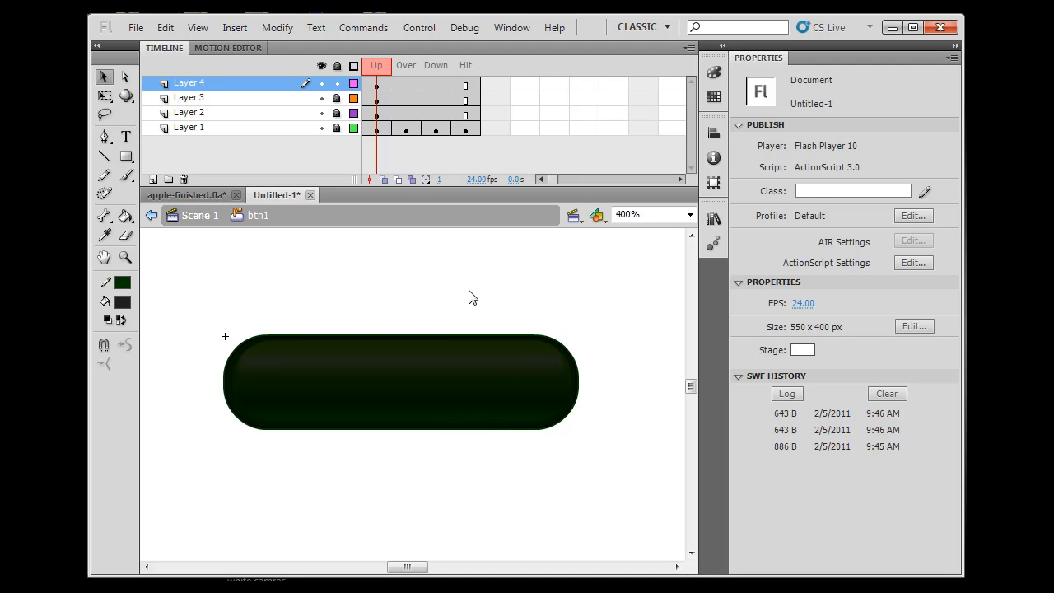
Soften the black shape's fill edges with a distance of 10 px, 10 steps and the Expand direction.
{"action": "left_click", "coordinate": [461, 421]}
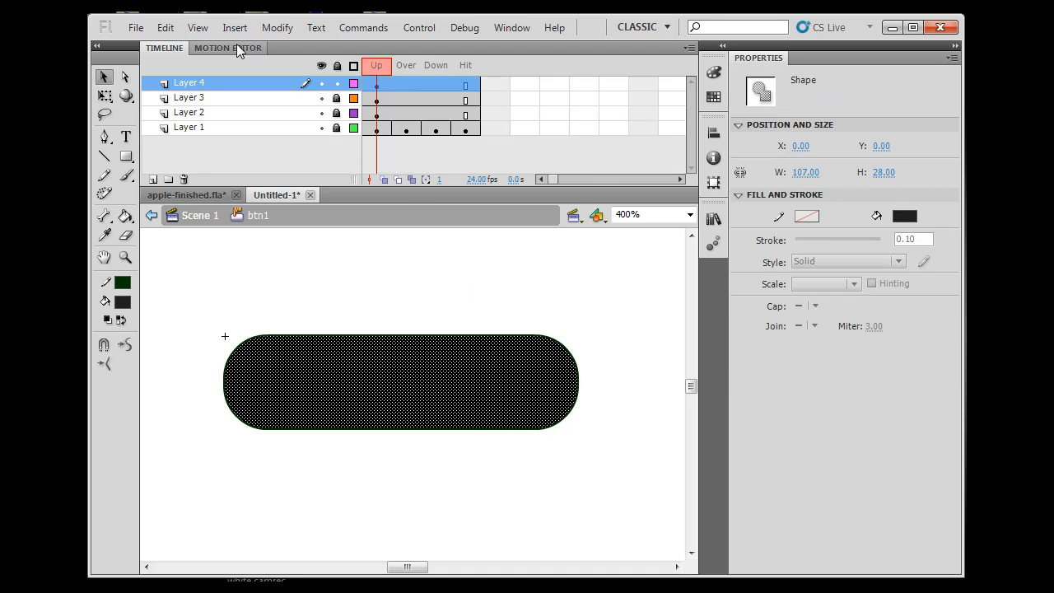
{"action": "left_click", "coordinate": [273, 27]}
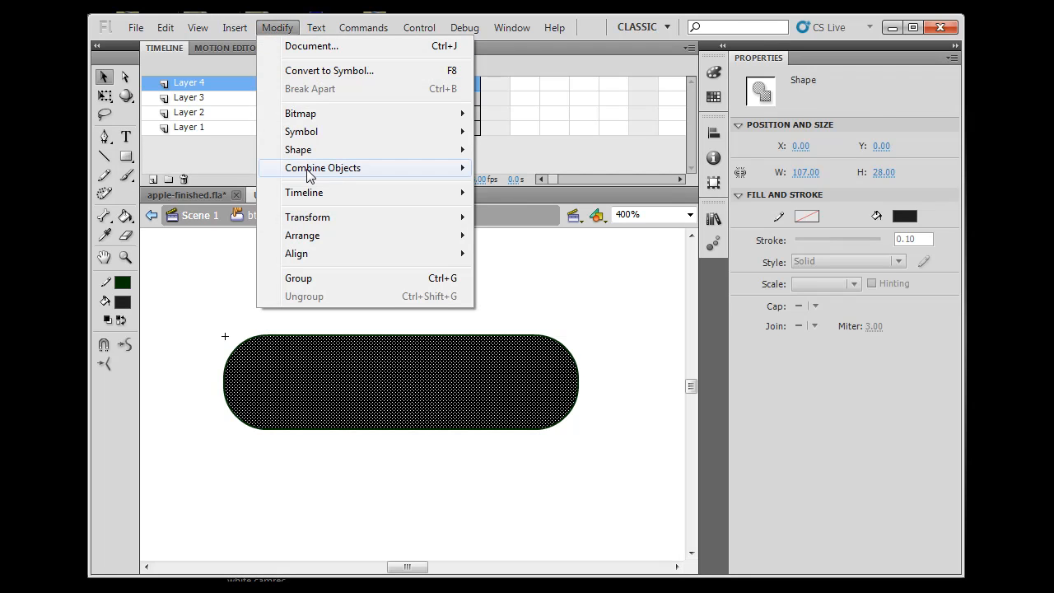
{"action": "mouse_move", "coordinate": [329, 217]}
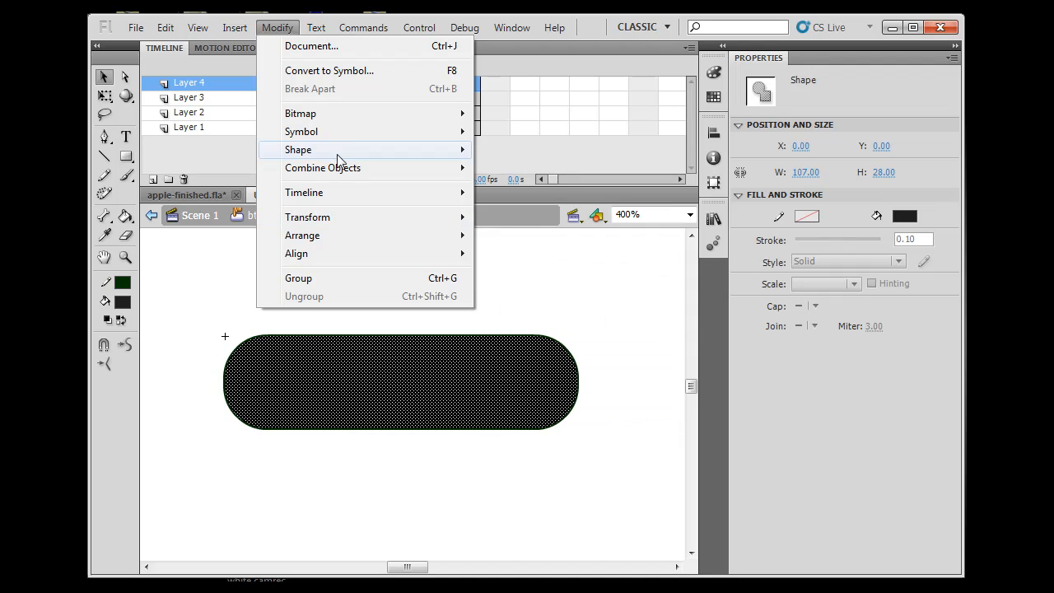
{"action": "mouse_move", "coordinate": [337, 149]}
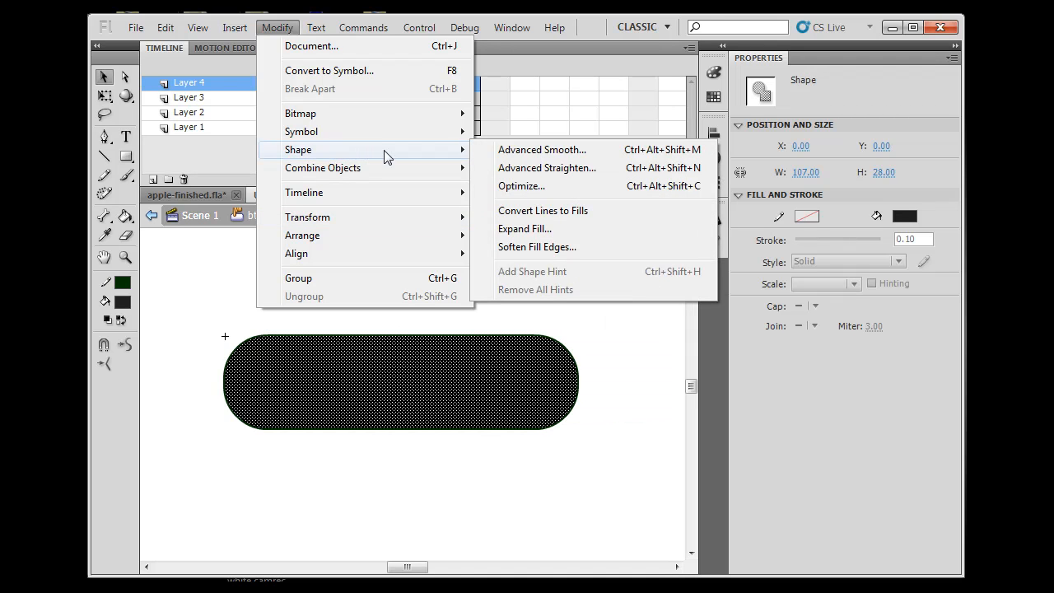
{"action": "left_click", "coordinate": [557, 246]}
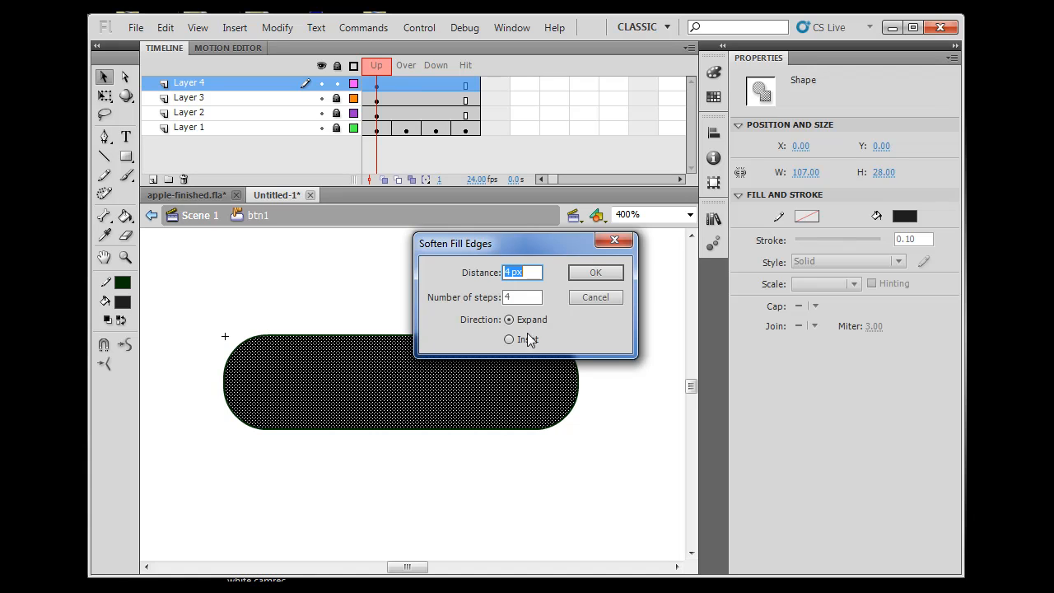
{"action": "left_click_drag", "start_coordinate": [512, 274], "coordinate": [500, 275]}
{"action": "type", "text": "8"}
{"action": "key", "text": "Tab"}
{"action": "type", "text": "8"}
{"action": "left_click_drag", "start_coordinate": [512, 298], "coordinate": [487, 276]}
{"action": "type", "text": "10"}
{"action": "type", "text": "10"}
{"action": "left_click", "coordinate": [585, 274]}
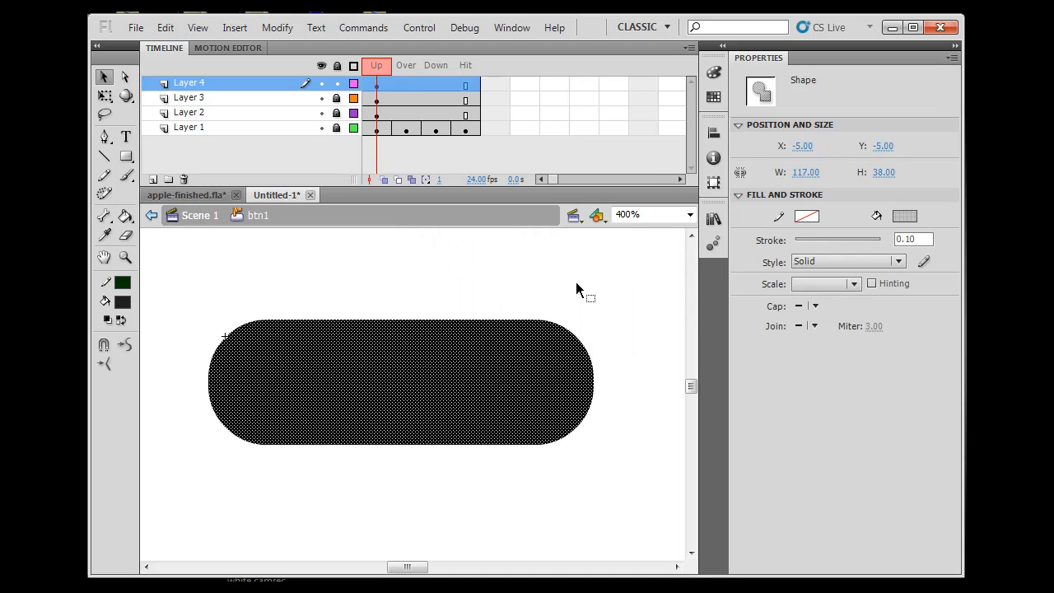
{"action": "left_click", "coordinate": [534, 520]}
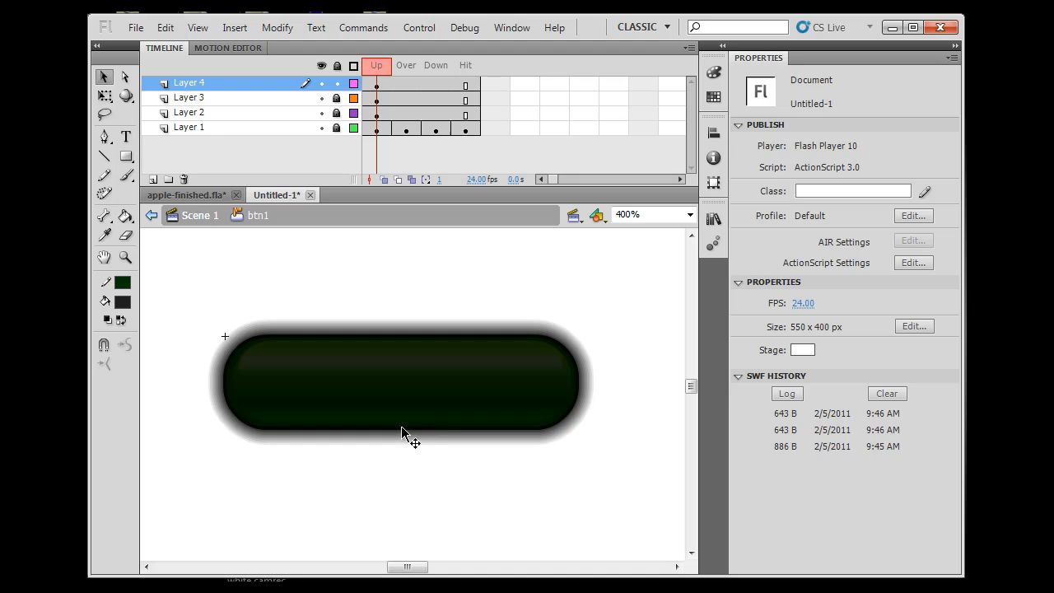
Move Layer 4 with the softened black shape below Layer 1 so it sits behind the button.
{"action": "left_click_drag", "start_coordinate": [251, 84], "coordinate": [252, 131]}
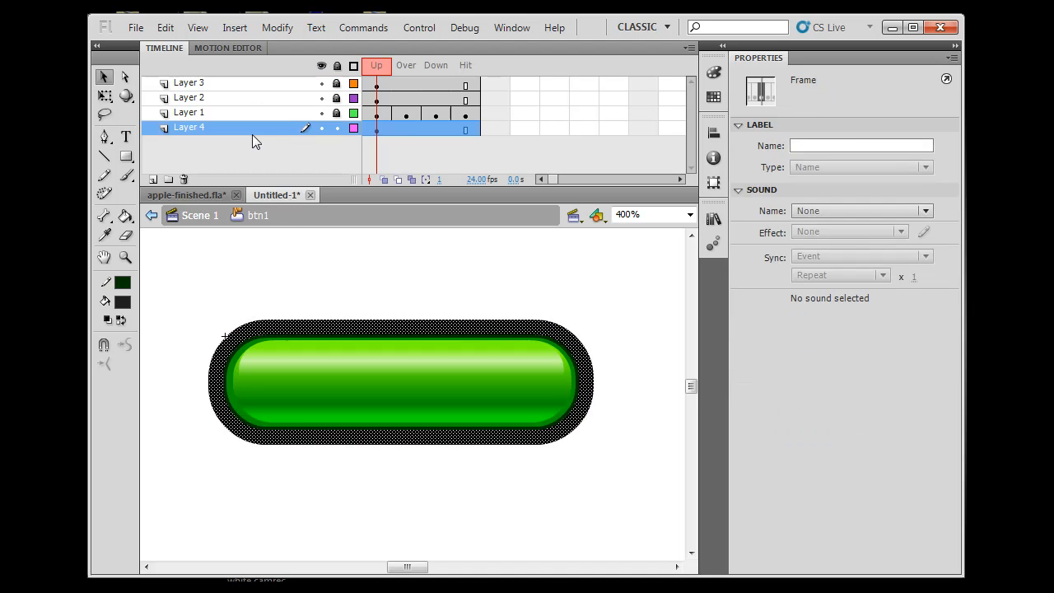
{"action": "left_click", "coordinate": [255, 268]}
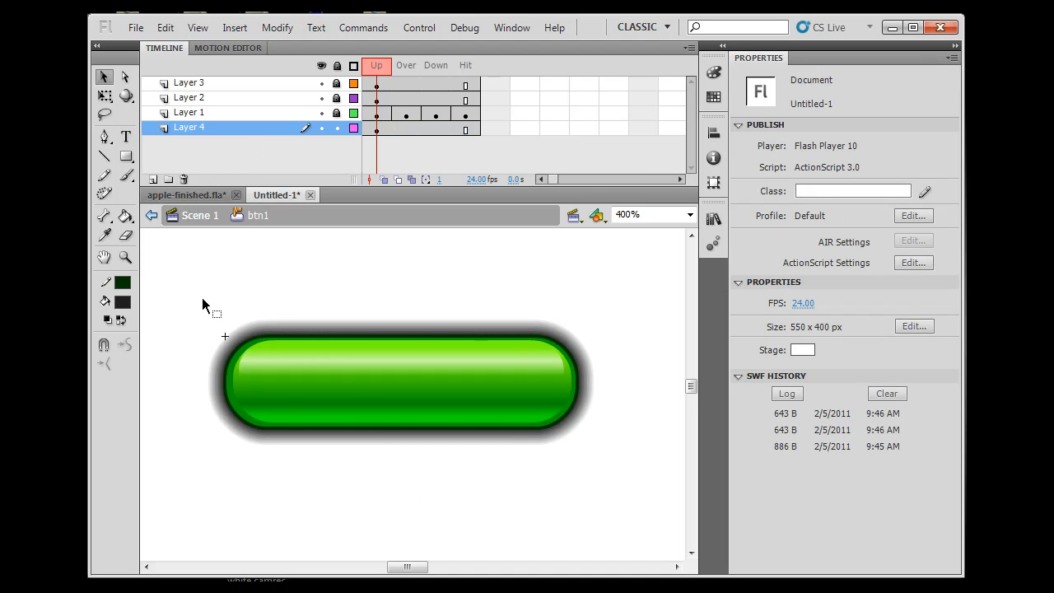
{"action": "left_click_drag", "start_coordinate": [178, 293], "coordinate": [617, 497]}
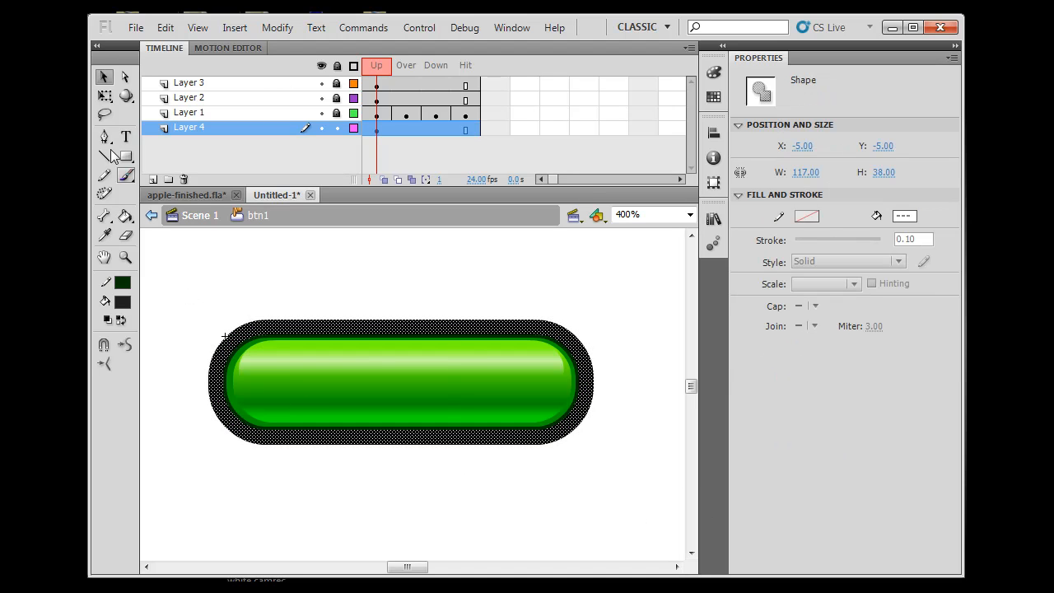
{"action": "left_click", "coordinate": [174, 283]}
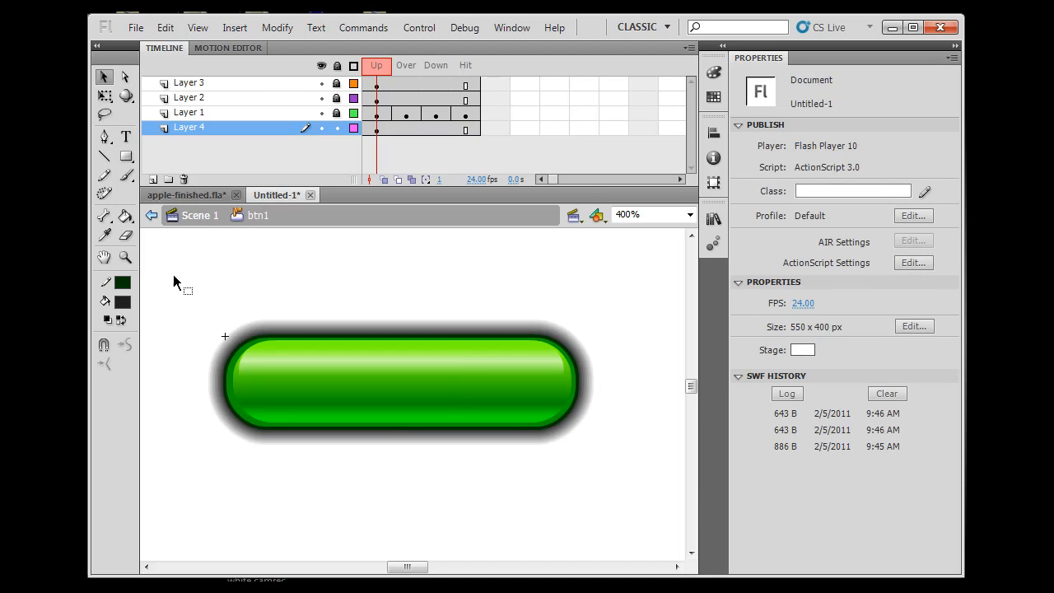
Select the whole softened shadow shape and nudge it slightly down and to the right behind the button.
{"action": "left_click_drag", "start_coordinate": [657, 528], "coordinate": [604, 506]}
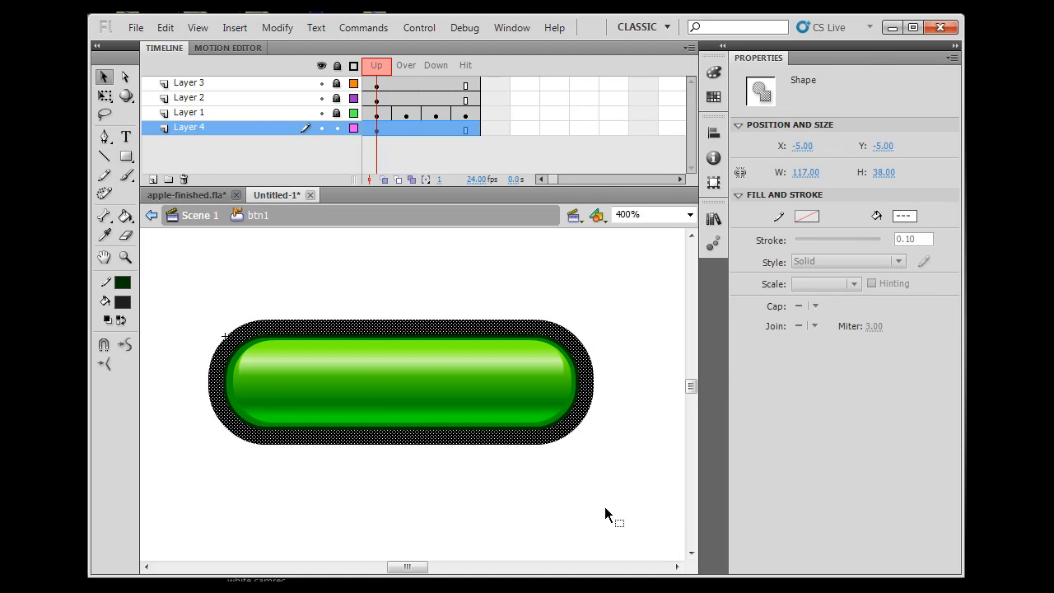
{"action": "key", "text": "Down"}
{"action": "key", "text": "Down"}
{"action": "key", "text": "Right"}
{"action": "key", "text": "Right"}
{"action": "key", "text": "Down"}
{"action": "key", "text": "Right"}
{"action": "key", "text": "Down"}
{"action": "key", "text": "Down"}
{"action": "key", "text": "Right"}
{"action": "key", "text": "Right"}
{"action": "key", "text": "Right"}
{"action": "key", "text": "Down"}
{"action": "key", "text": "Down"}
{"action": "key", "text": "Down"}
{"action": "key", "text": "Right"}
{"action": "key", "text": "Right"}
{"action": "key", "text": "Up"}
{"action": "key", "text": "Up"}
{"action": "left_click", "coordinate": [583, 496]}
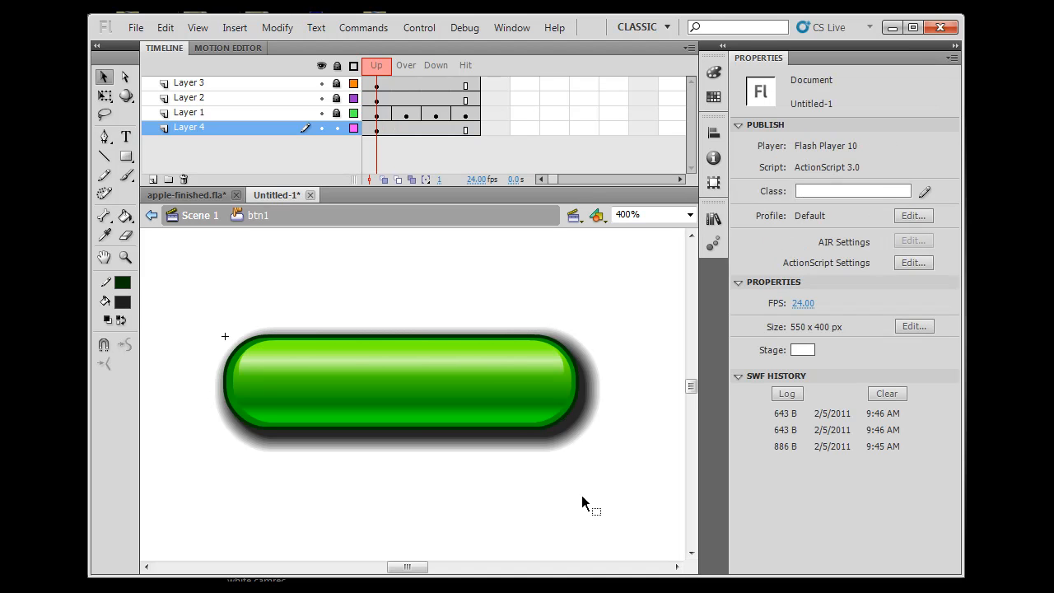
{"action": "left_click_drag", "start_coordinate": [176, 287], "coordinate": [643, 506]}
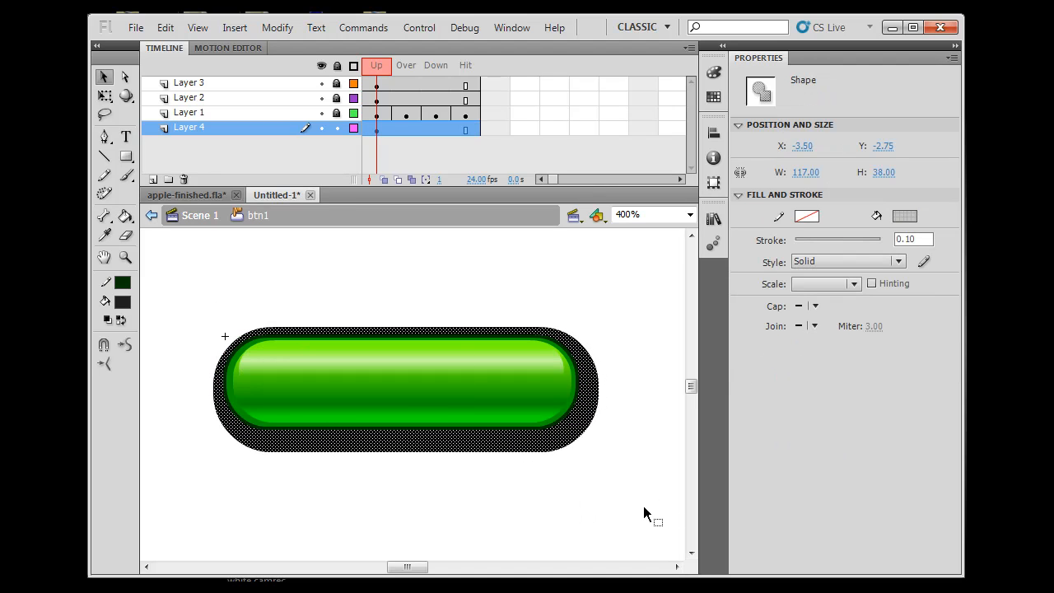
{"action": "left_click", "coordinate": [649, 439]}
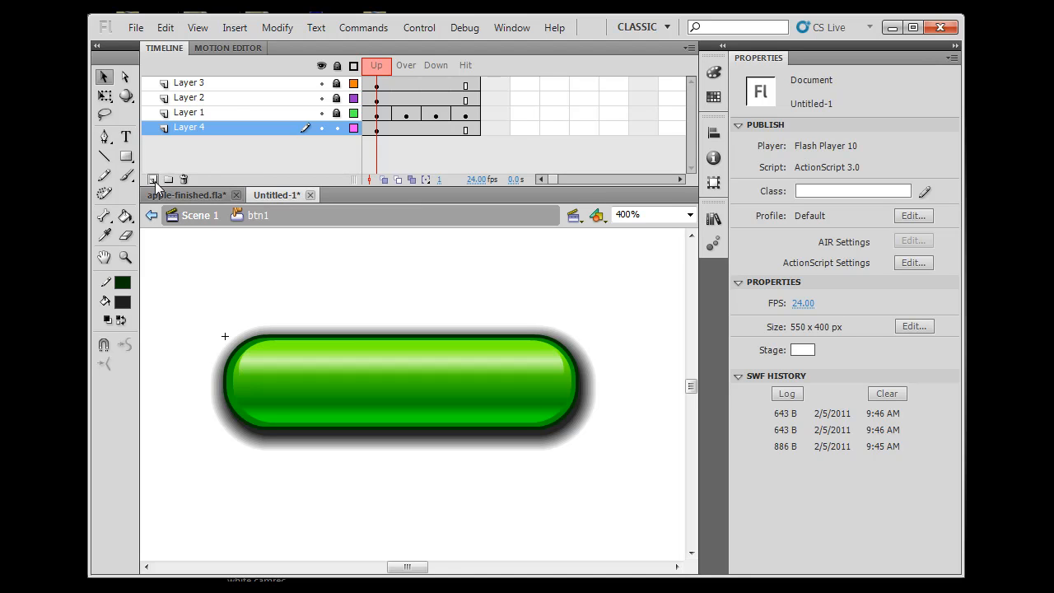
Unlock Layer 3, select its highlight shape and save its white linear gradient as a swatch.
{"action": "left_click", "coordinate": [240, 83]}
{"action": "left_click", "coordinate": [336, 84]}
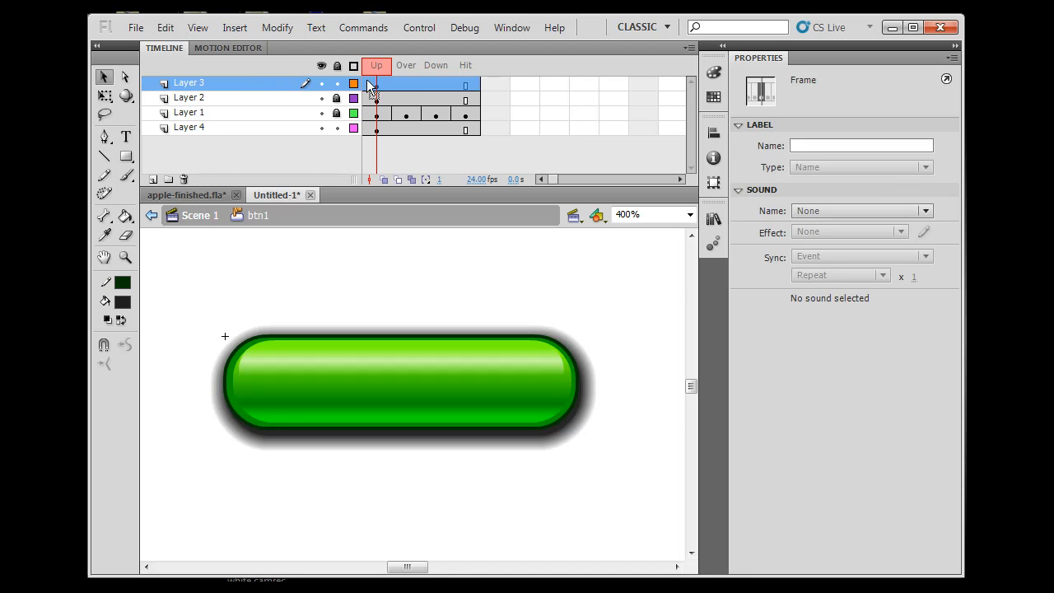
{"action": "left_click", "coordinate": [382, 86]}
{"action": "left_click", "coordinate": [382, 87]}
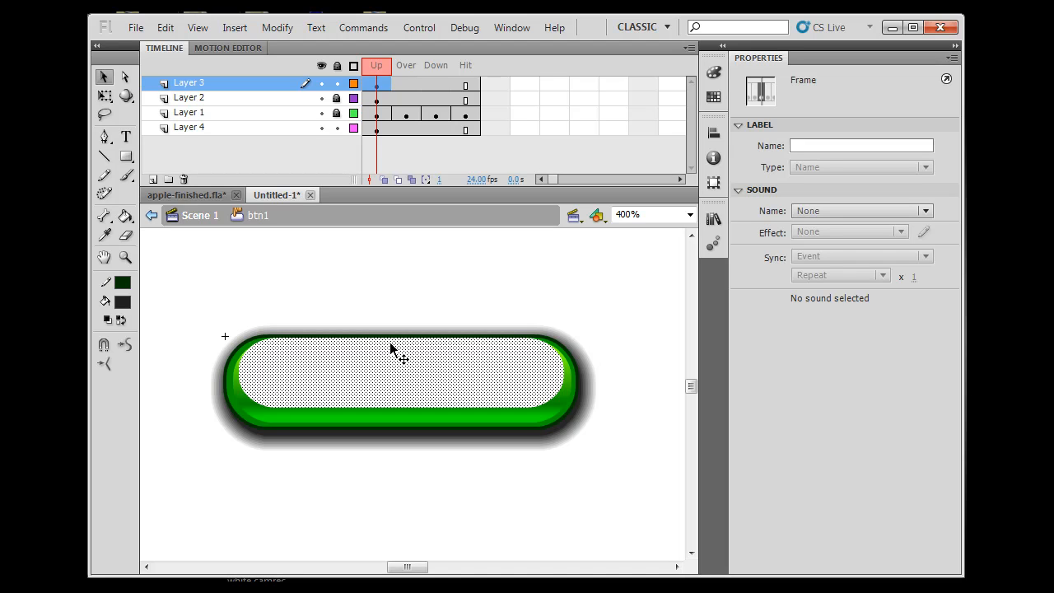
{"action": "left_click", "coordinate": [714, 72]}
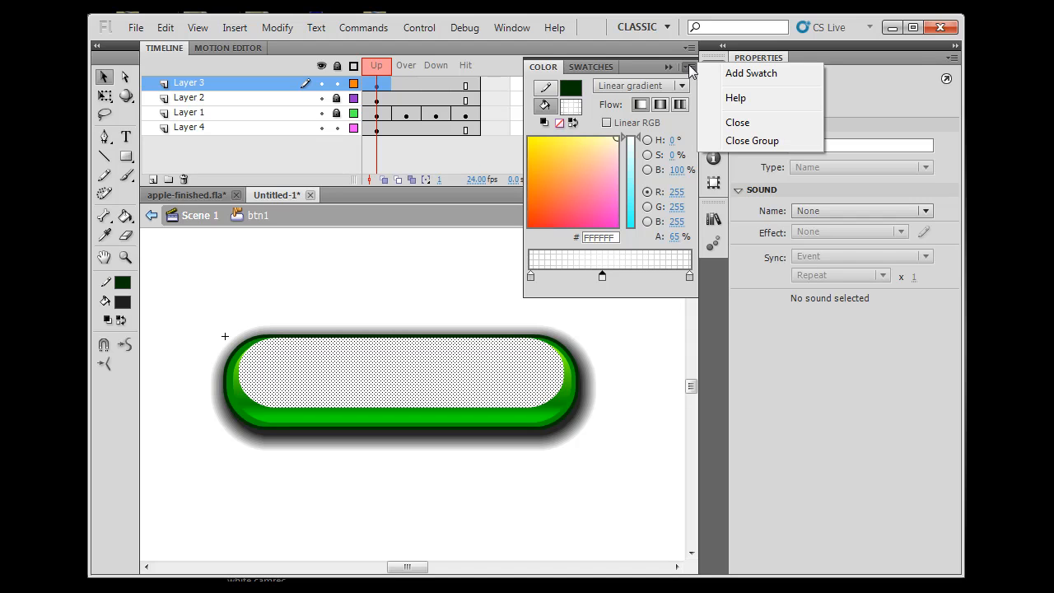
{"action": "left_click", "coordinate": [747, 77]}
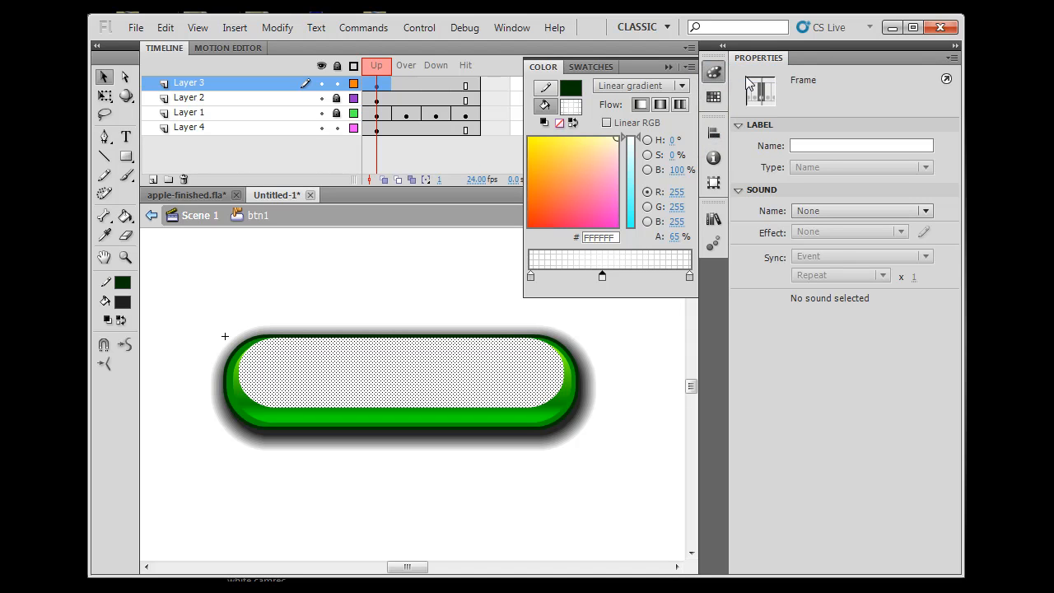
{"action": "left_click", "coordinate": [641, 331]}
{"action": "left_click", "coordinate": [642, 332]}
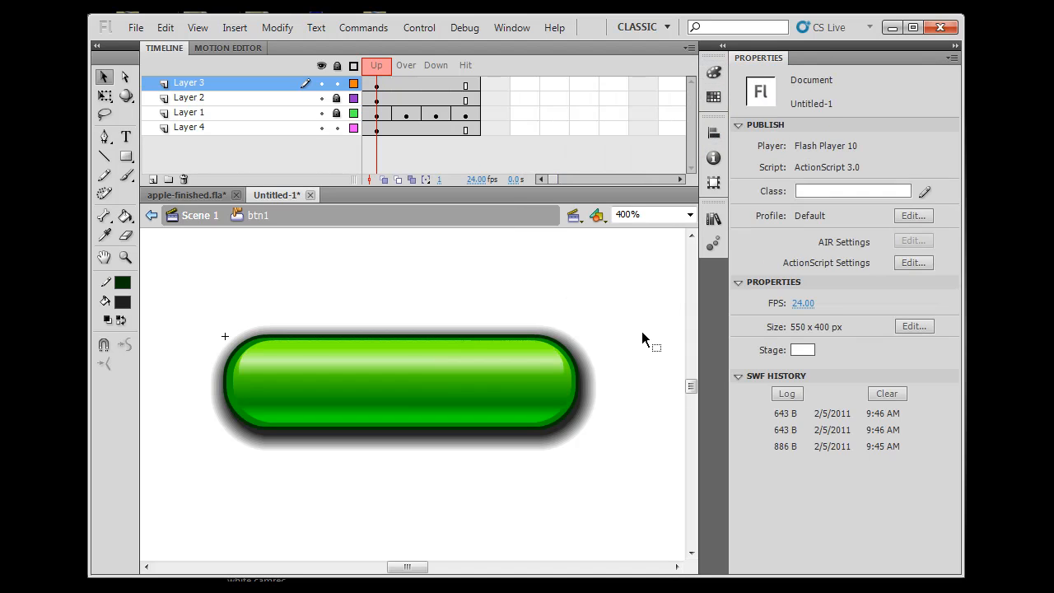
Add a layer above Layer 3 and draw a stroke-free circle about 21 px wide near the button's left end, filled with the saved white gradient.
{"action": "left_click", "coordinate": [152, 180]}
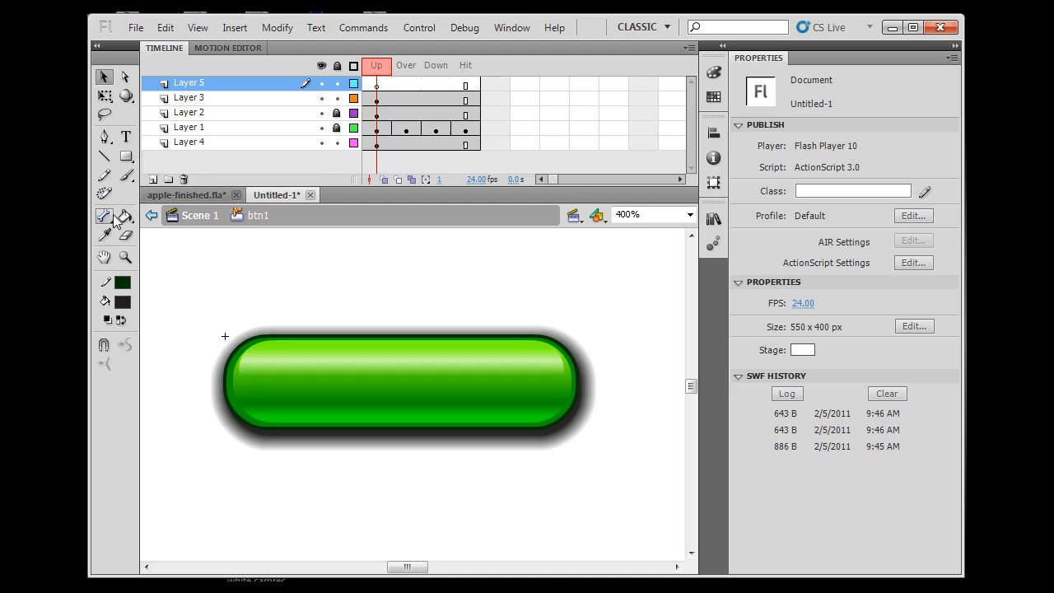
{"action": "left_click", "coordinate": [128, 162]}
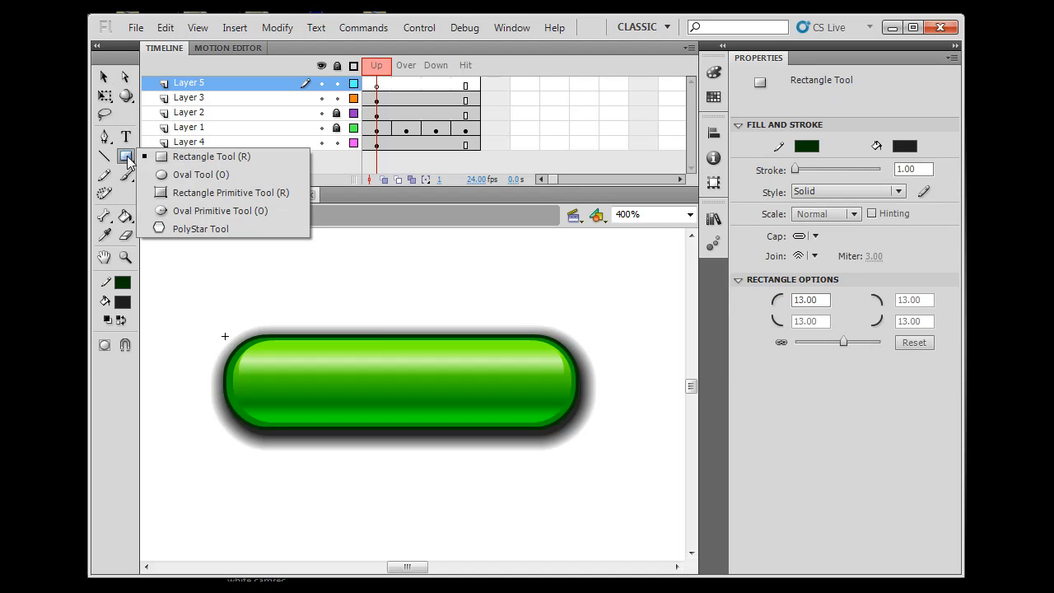
{"action": "left_click", "coordinate": [190, 175]}
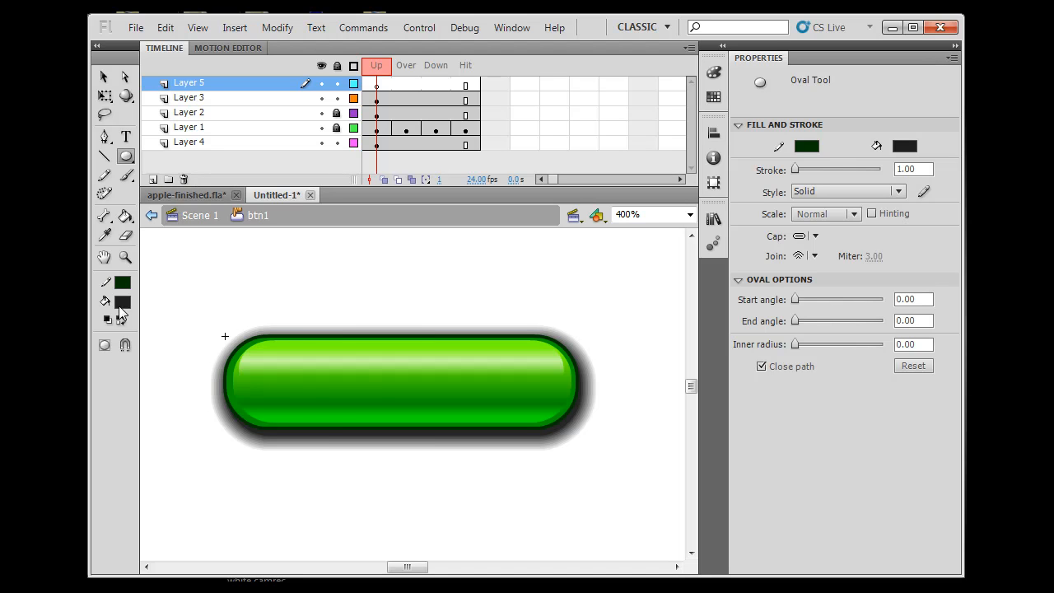
{"action": "left_click", "coordinate": [122, 302]}
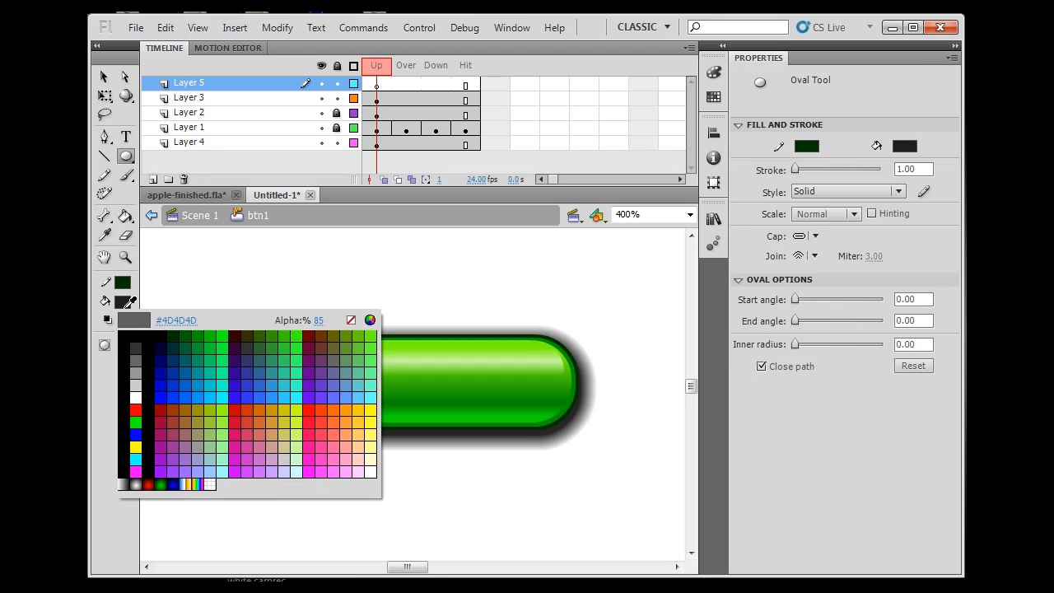
{"action": "left_click", "coordinate": [212, 484]}
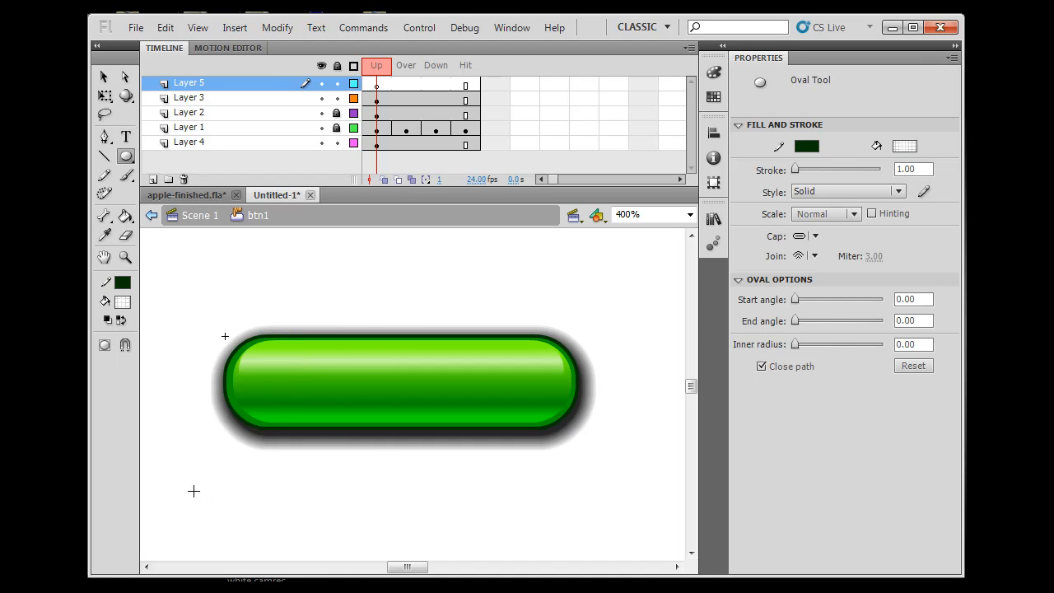
{"action": "left_click", "coordinate": [124, 282]}
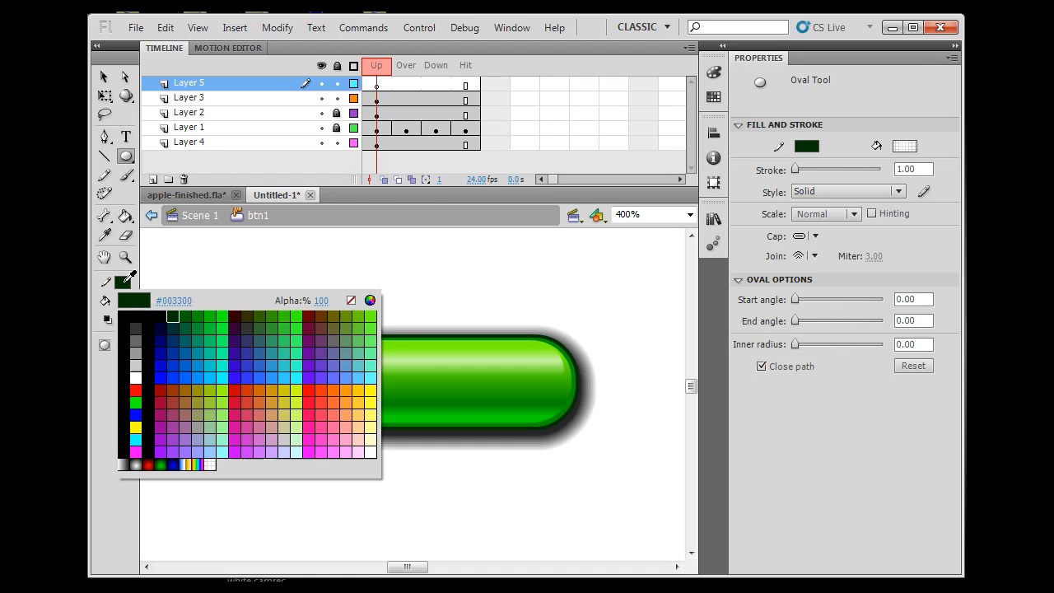
{"action": "left_click", "coordinate": [351, 301]}
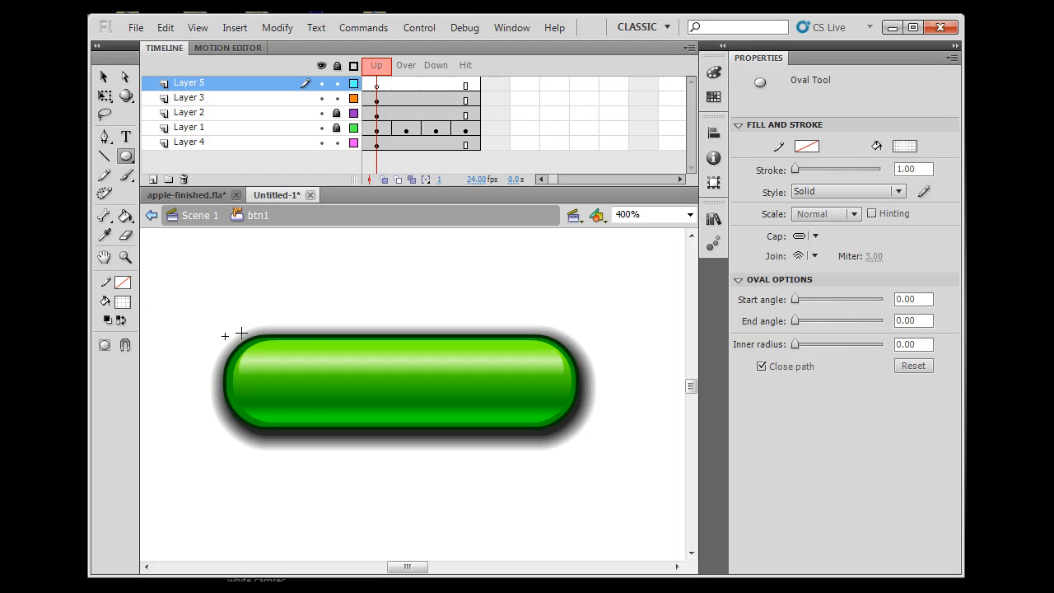
{"action": "left_click_drag", "start_coordinate": [242, 333], "coordinate": [313, 404]}
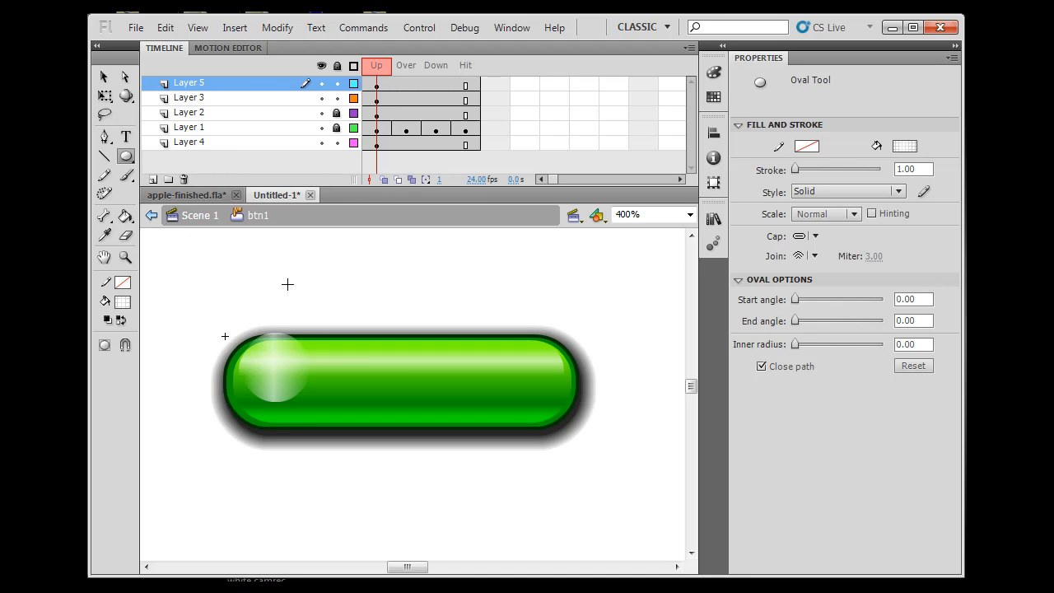
Lock Layers 3 and 4, and change the Layer 5 circle's fill to a radial gradient.
{"action": "left_click", "coordinate": [336, 97]}
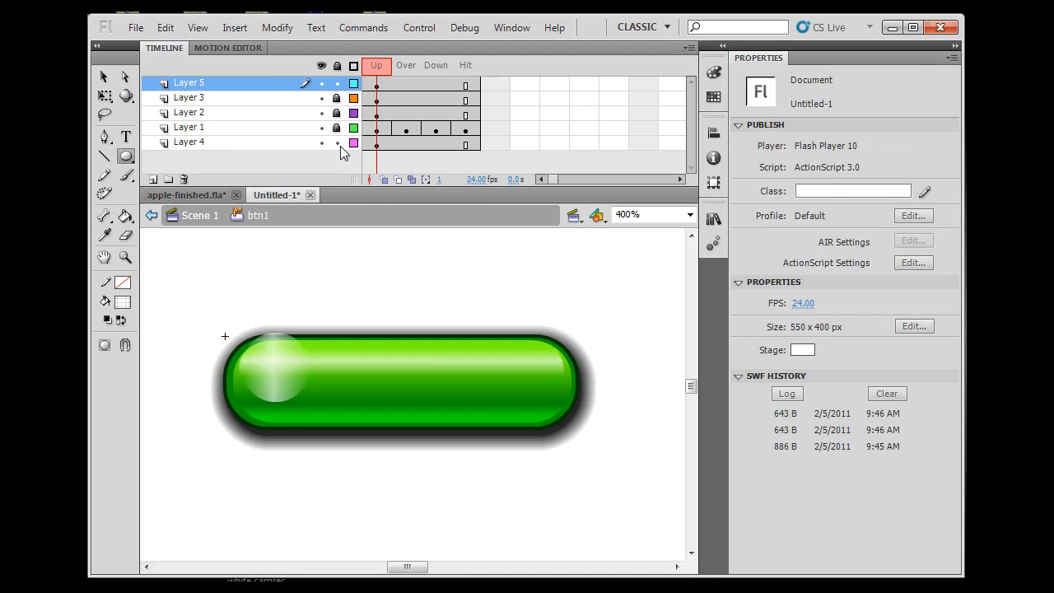
{"action": "left_click", "coordinate": [378, 82]}
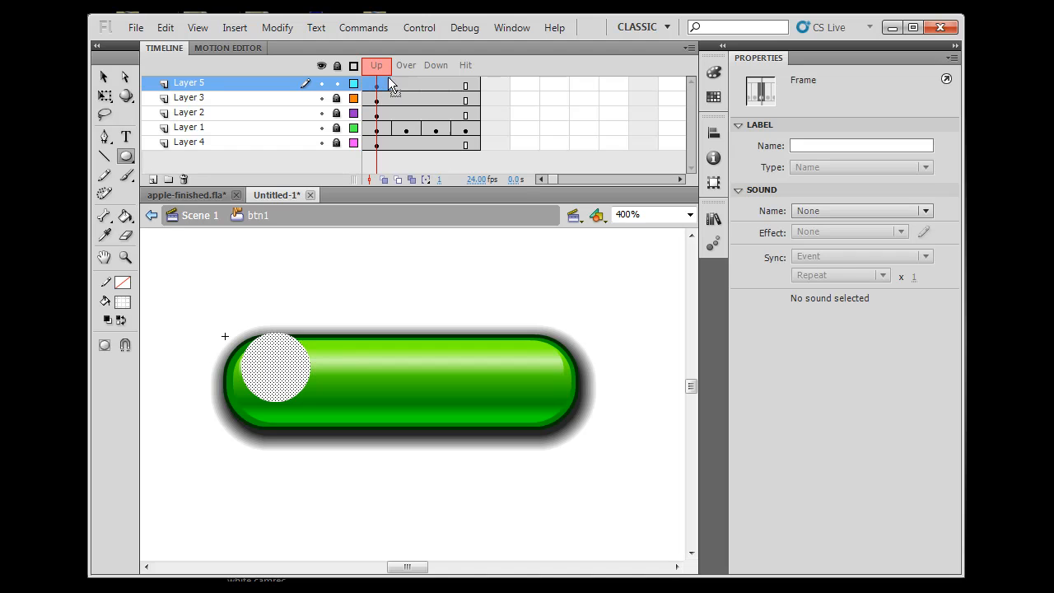
{"action": "left_click", "coordinate": [713, 72]}
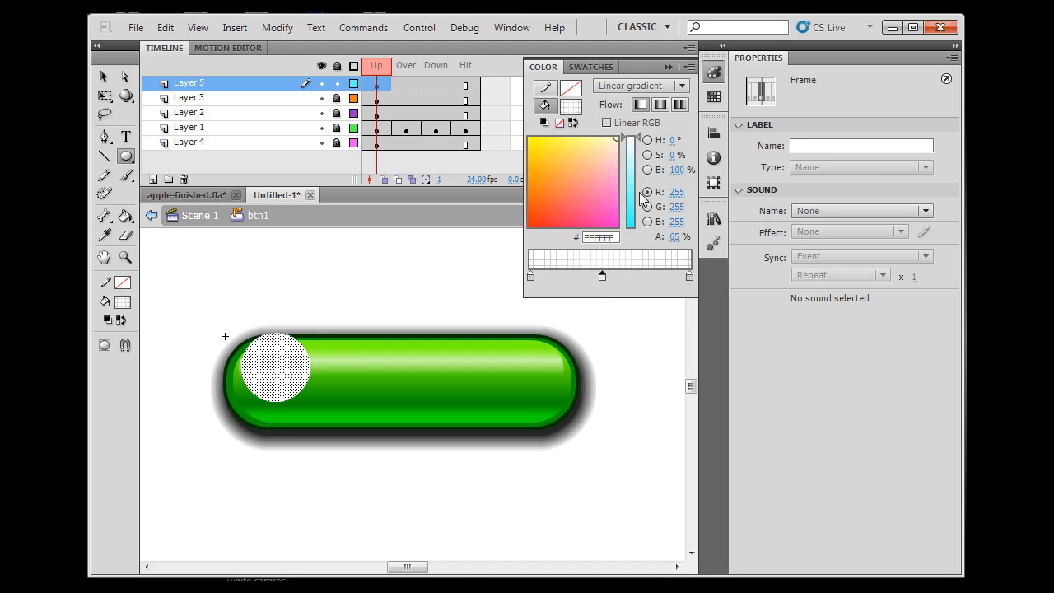
{"action": "left_click", "coordinate": [682, 86]}
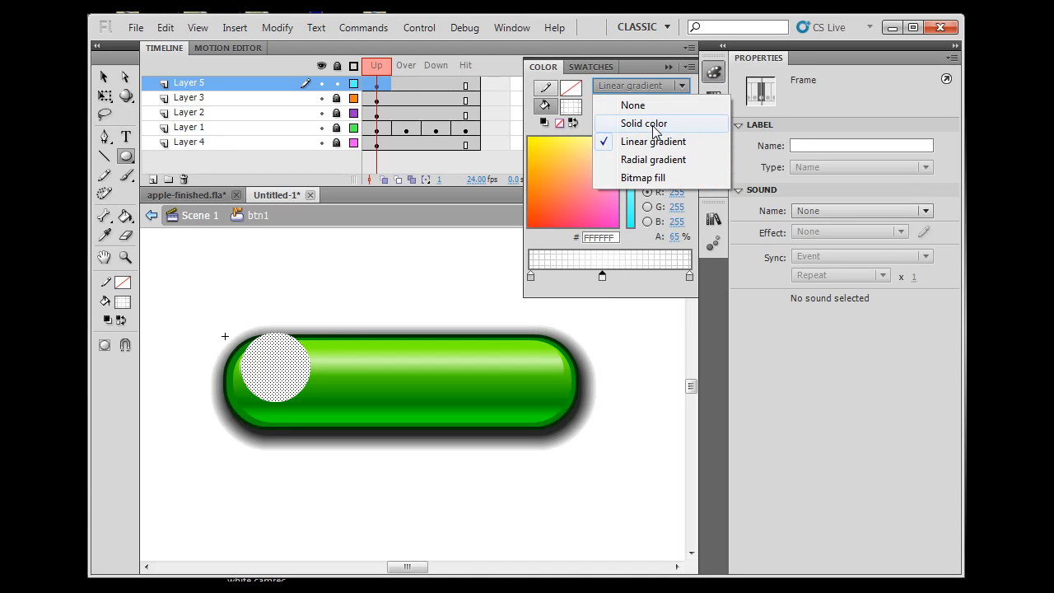
{"action": "left_click", "coordinate": [656, 160]}
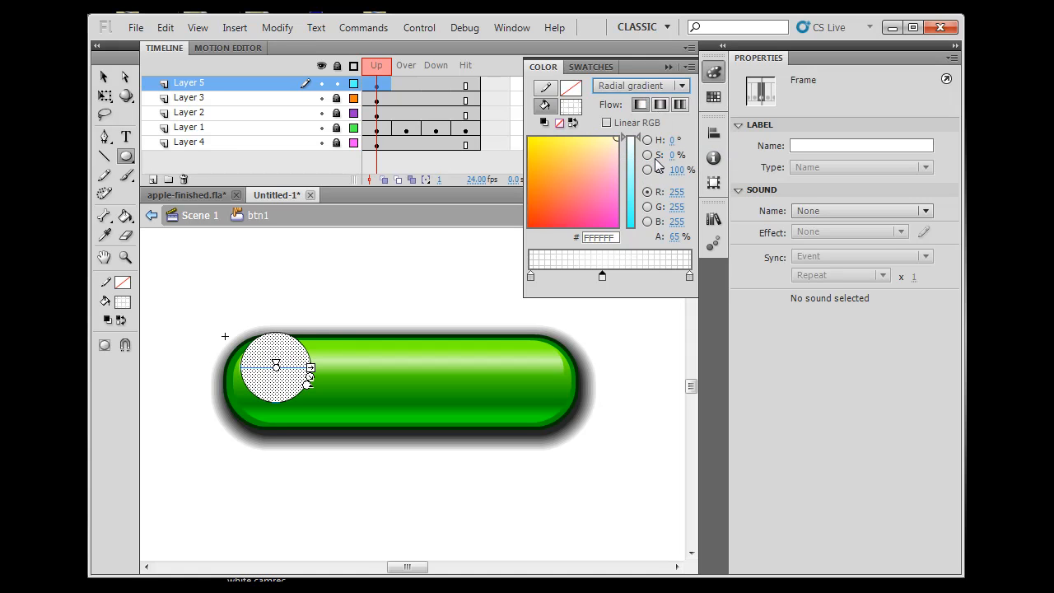
{"action": "left_click", "coordinate": [381, 296]}
{"action": "left_click", "coordinate": [104, 78]}
{"action": "left_click", "coordinate": [216, 298]}
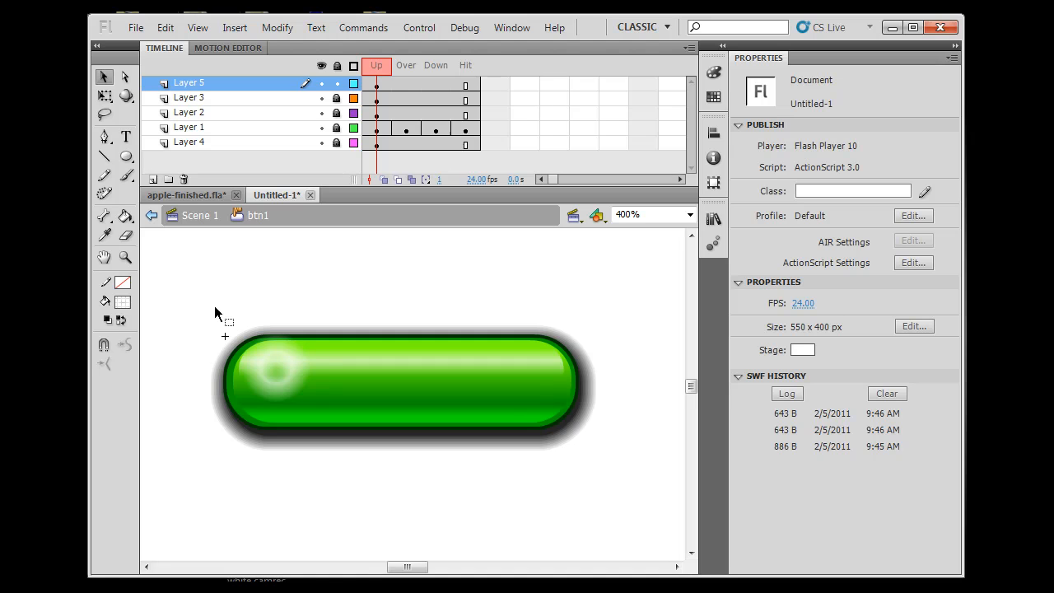
Remove the circle gradient's starting color stop and move the middle white stop to the start, so the glow is brightest at its center.
{"action": "left_click", "coordinate": [280, 377]}
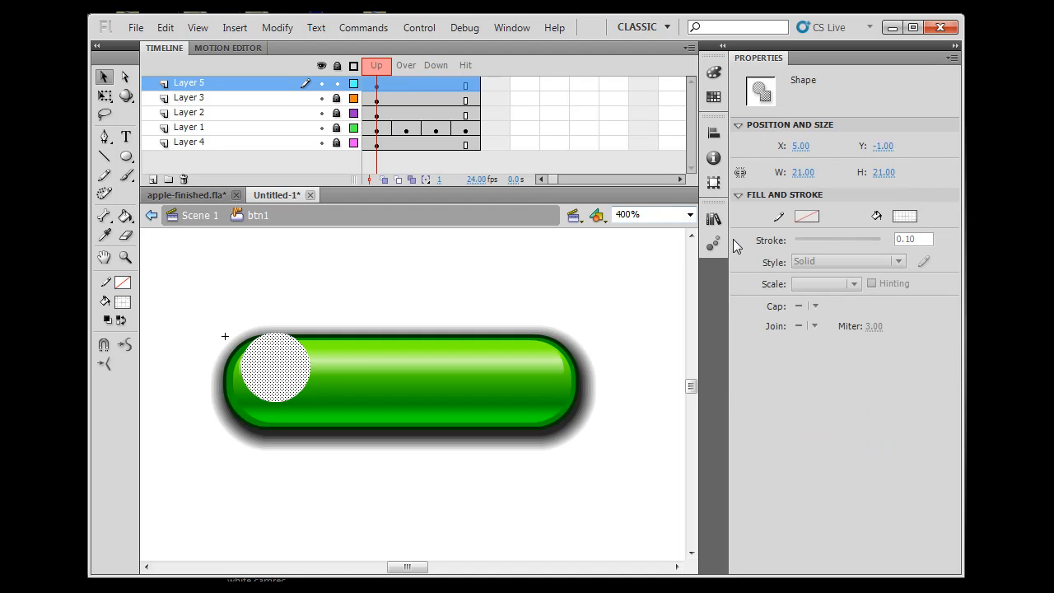
{"action": "left_click", "coordinate": [713, 73]}
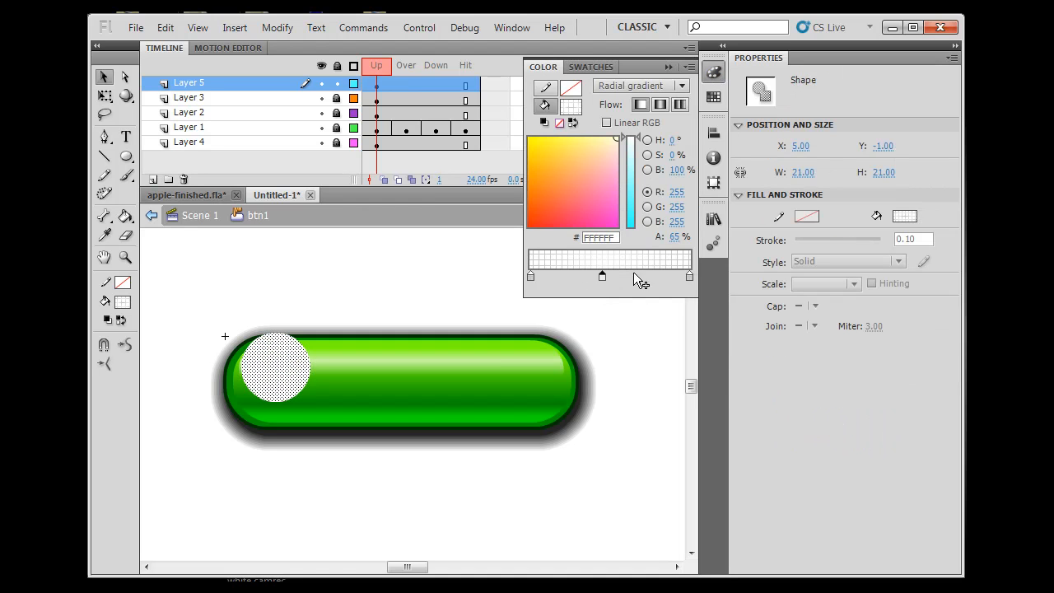
{"action": "left_click_drag", "start_coordinate": [530, 276], "coordinate": [629, 324]}
{"action": "left_click_drag", "start_coordinate": [602, 277], "coordinate": [517, 283]}
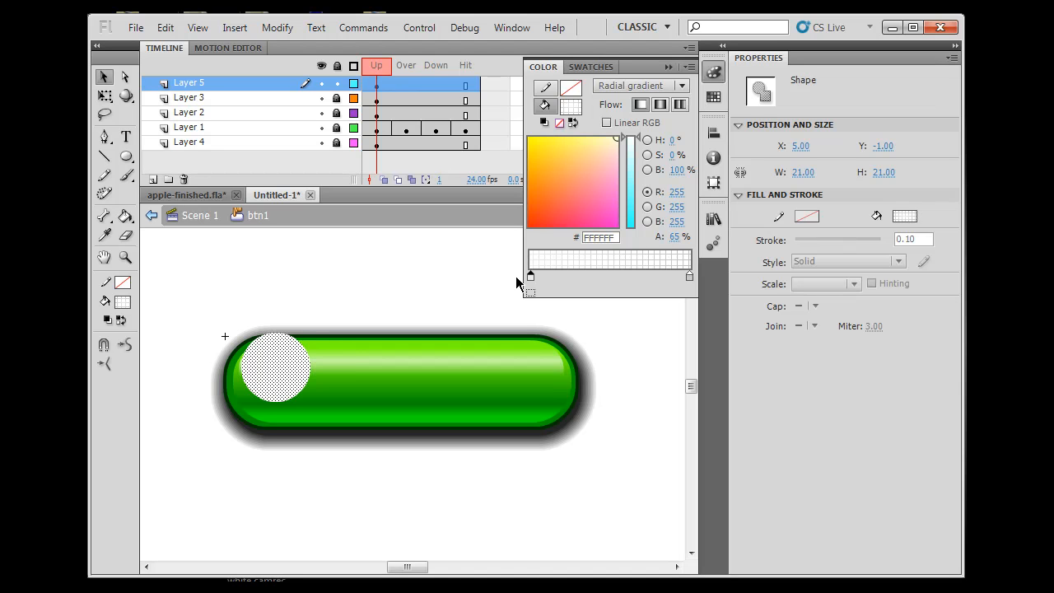
{"action": "left_click", "coordinate": [307, 285]}
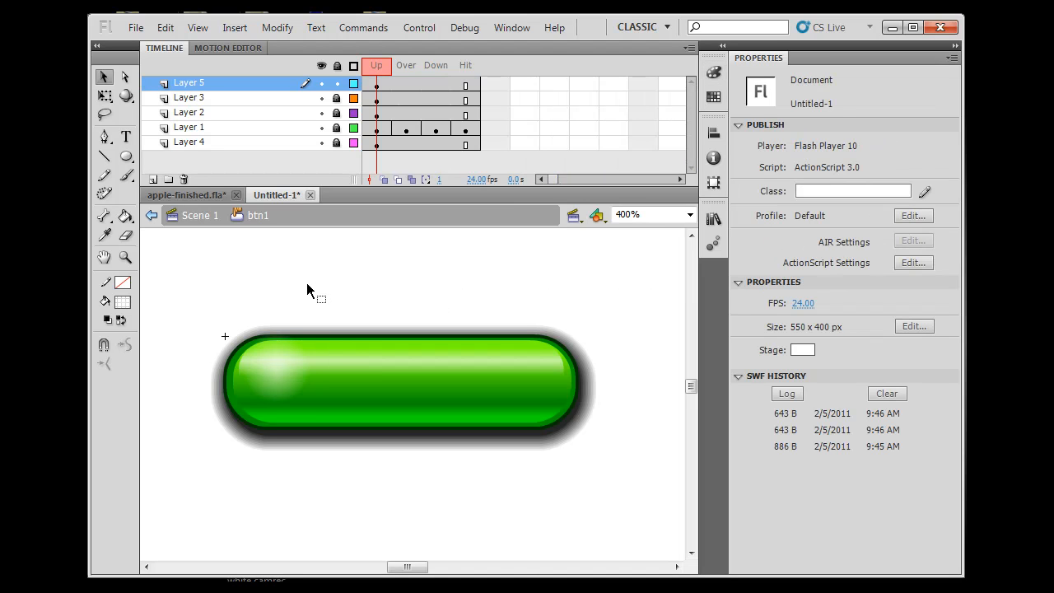
Set the alpha of the circle gradient's center stop to 79%.
{"action": "left_click", "coordinate": [282, 372]}
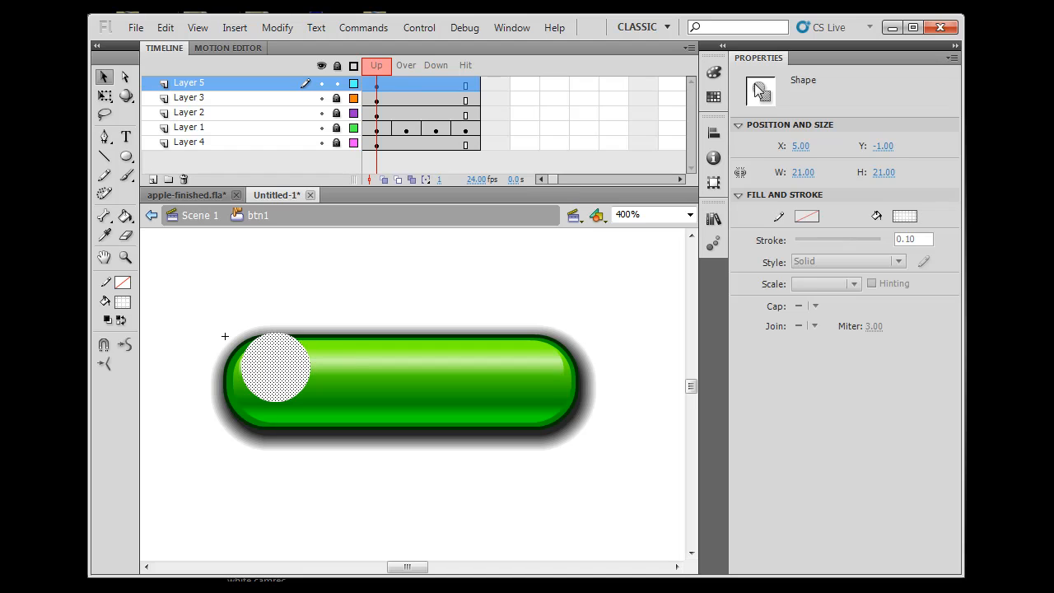
{"action": "left_click", "coordinate": [713, 72]}
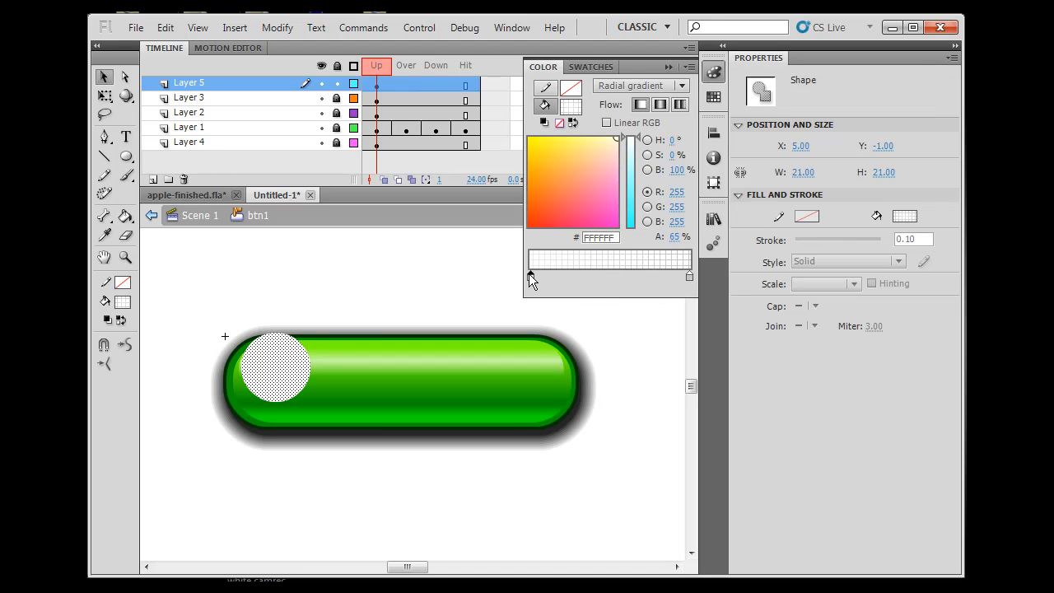
{"action": "left_click_drag", "start_coordinate": [672, 236], "coordinate": [688, 241]}
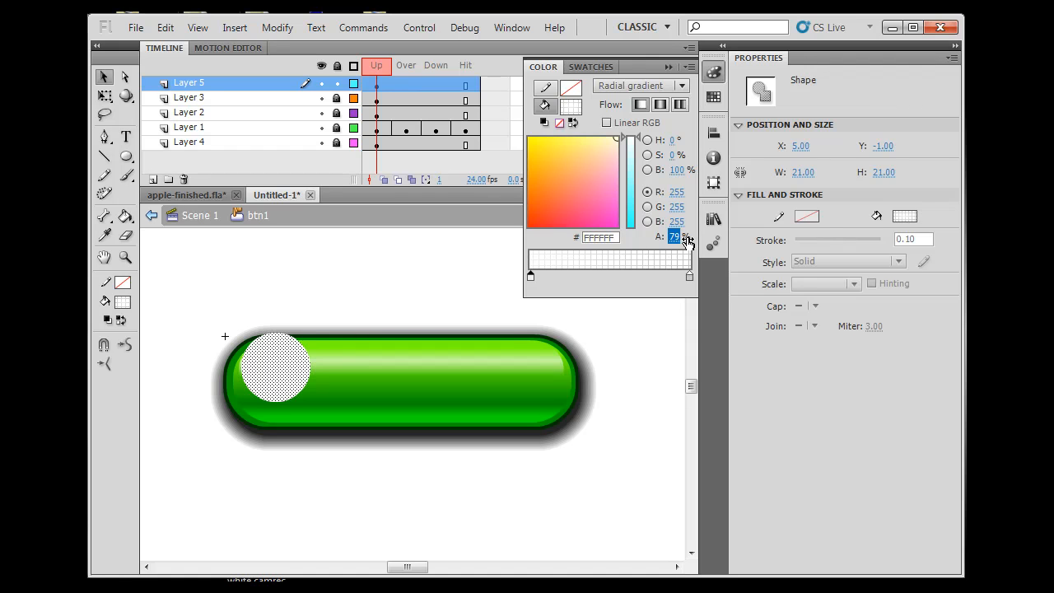
{"action": "left_click", "coordinate": [662, 353]}
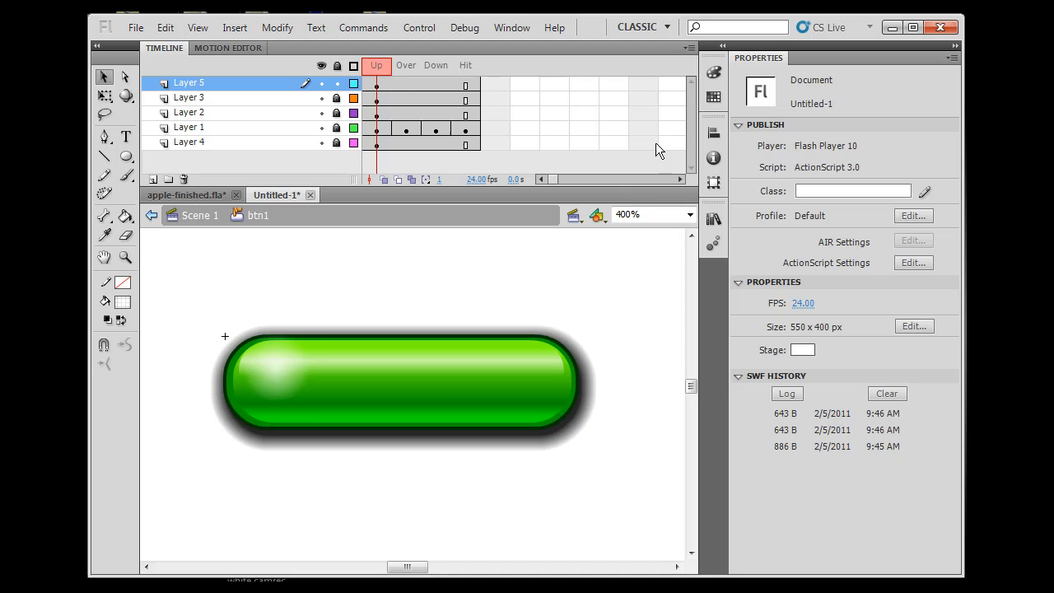
Raise the center stop's alpha further and refill the circle using the Paint Bucket, with the glow centered slightly higher.
{"action": "left_click", "coordinate": [714, 74]}
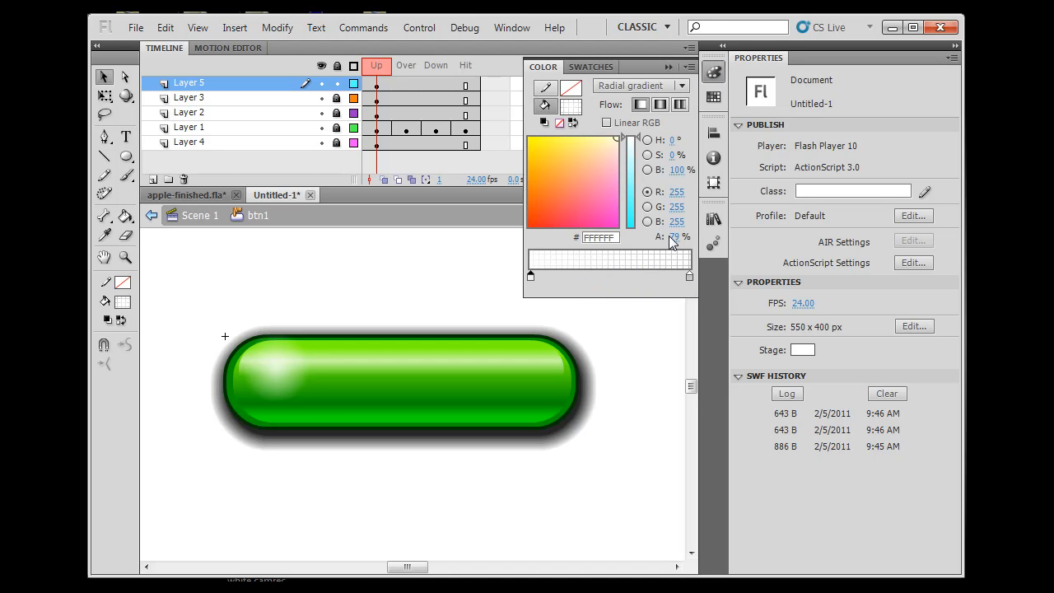
{"action": "left_click_drag", "start_coordinate": [680, 240], "coordinate": [712, 242]}
{"action": "left_click", "coordinate": [277, 381]}
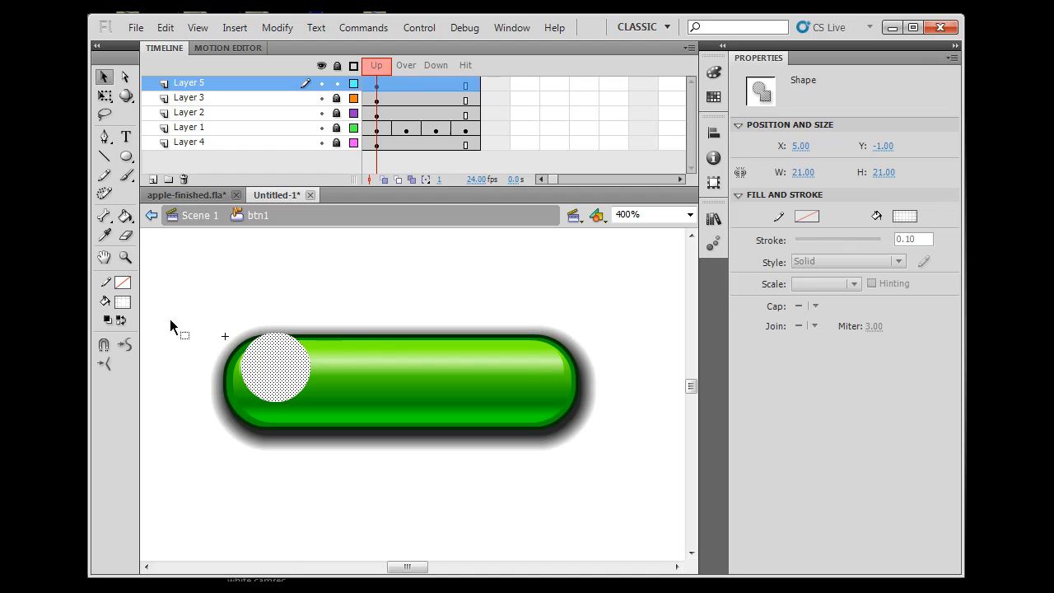
{"action": "left_click", "coordinate": [124, 216]}
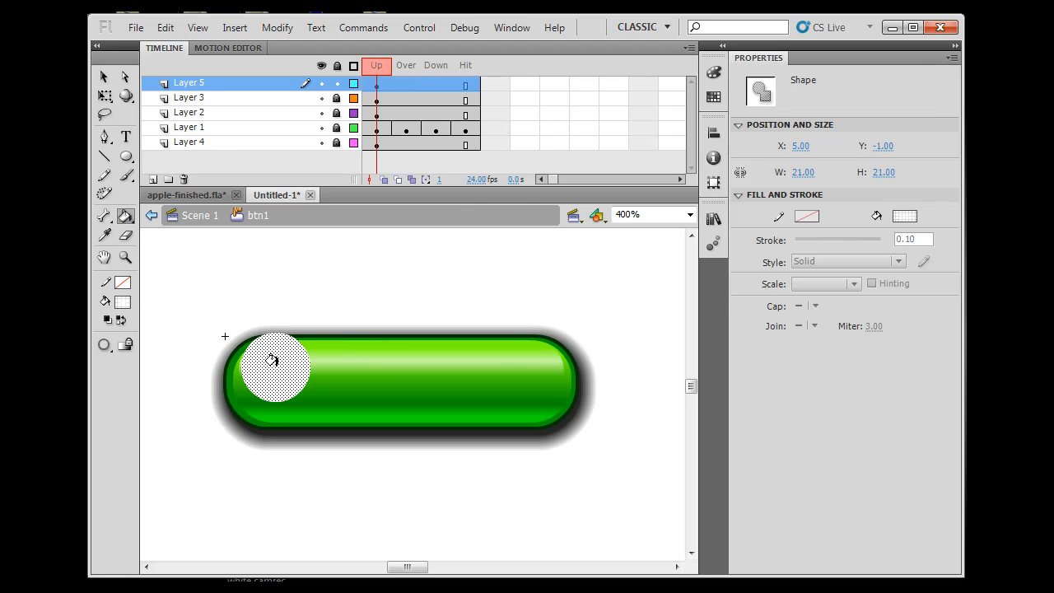
{"action": "left_click", "coordinate": [104, 76]}
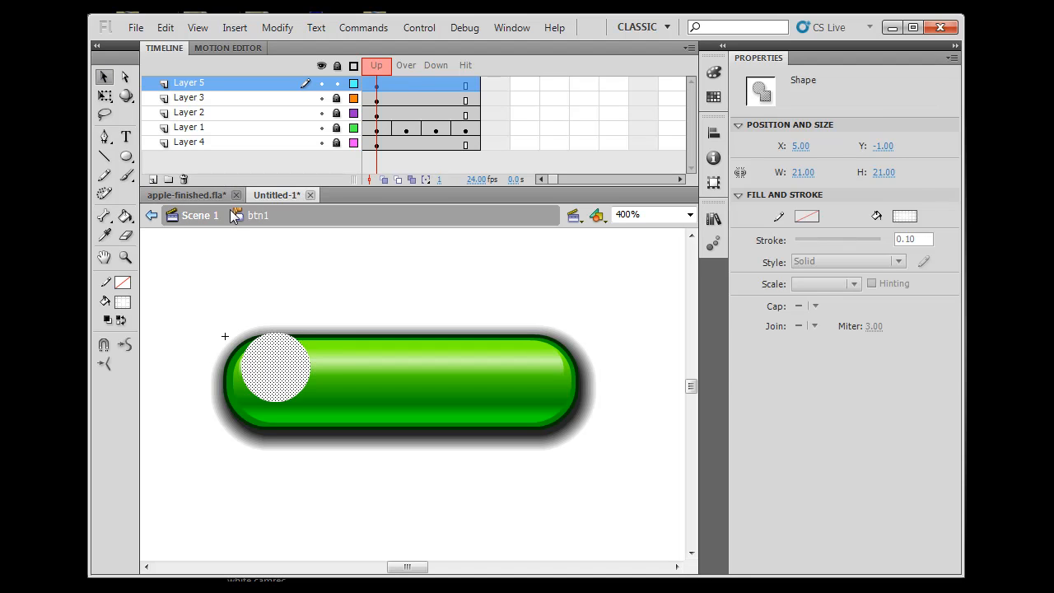
{"action": "left_click", "coordinate": [236, 306]}
{"action": "left_click", "coordinate": [299, 373]}
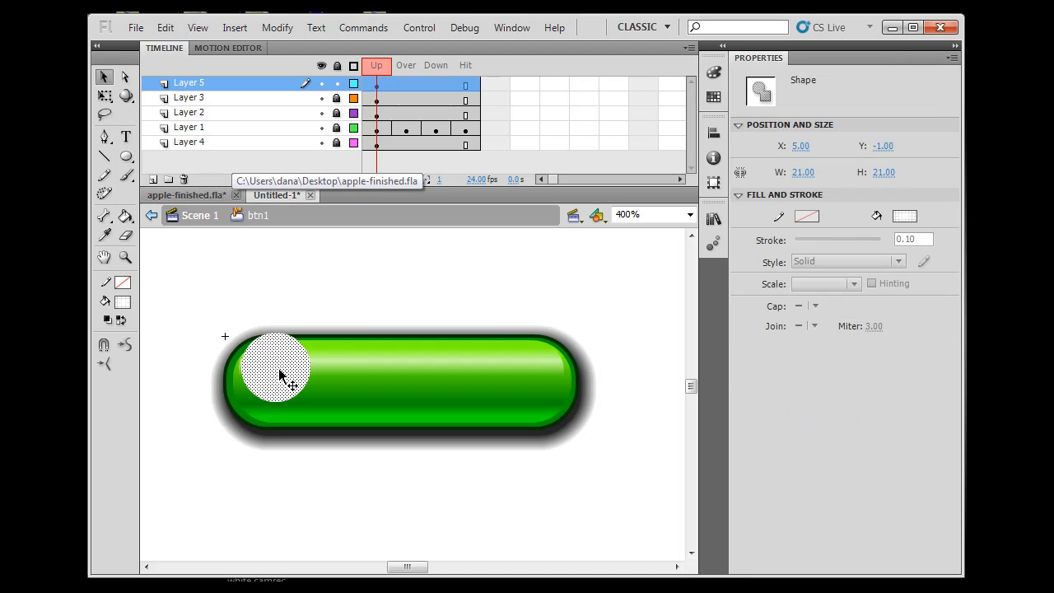
{"action": "left_click", "coordinate": [332, 303]}
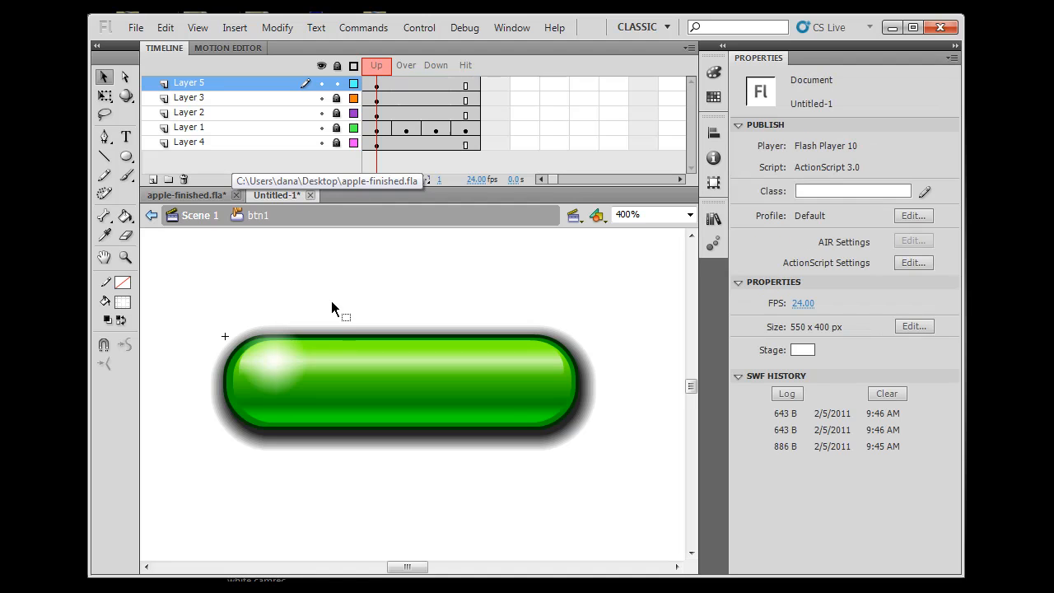
Select the glow circle on Layer 5 and shift it slightly upward over the button's upper-left edge.
{"action": "left_click", "coordinate": [269, 374]}
{"action": "left_click_drag", "start_coordinate": [271, 380], "coordinate": [272, 375]}
{"action": "left_click", "coordinate": [414, 297]}
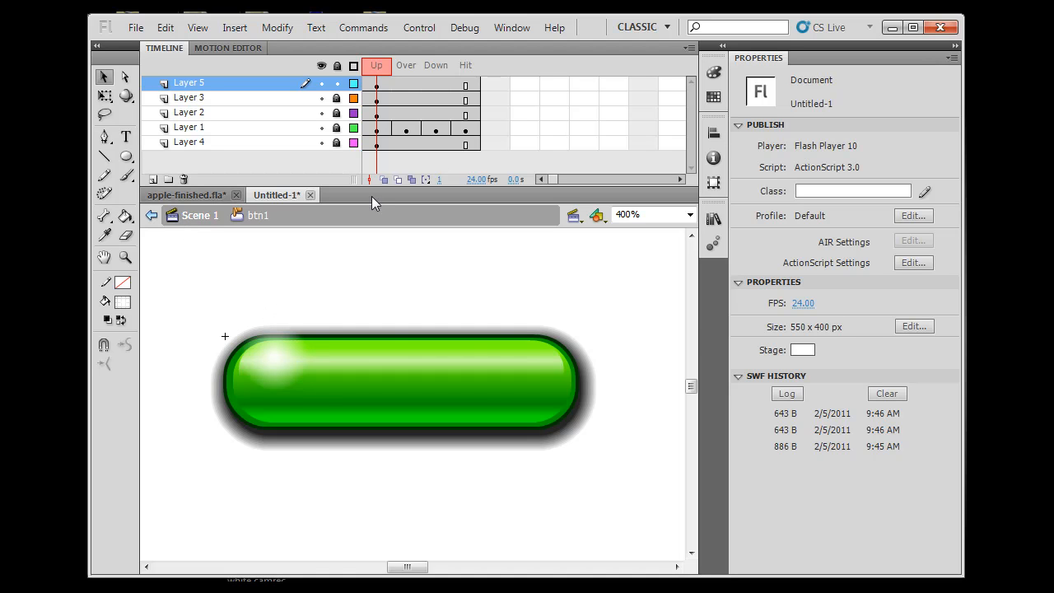
Test the movie, try the button in the preview and close the preview.
{"action": "left_click_drag", "start_coordinate": [390, 65], "coordinate": [339, 64]}
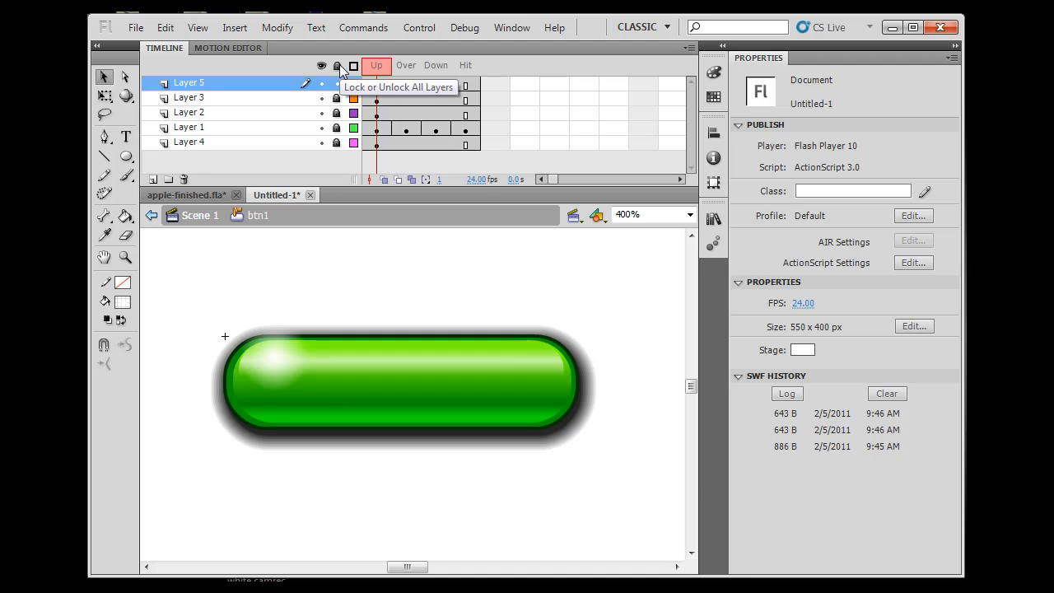
{"action": "key", "text": "ctrl+Return"}
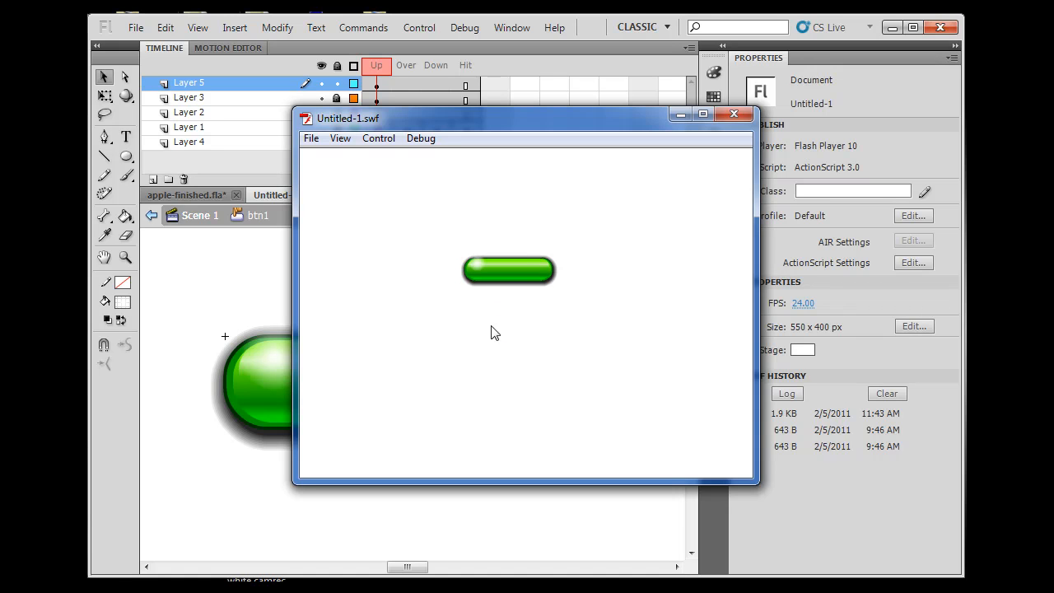
{"action": "left_click", "coordinate": [518, 275]}
{"action": "left_click", "coordinate": [512, 278]}
{"action": "left_click", "coordinate": [734, 114]}
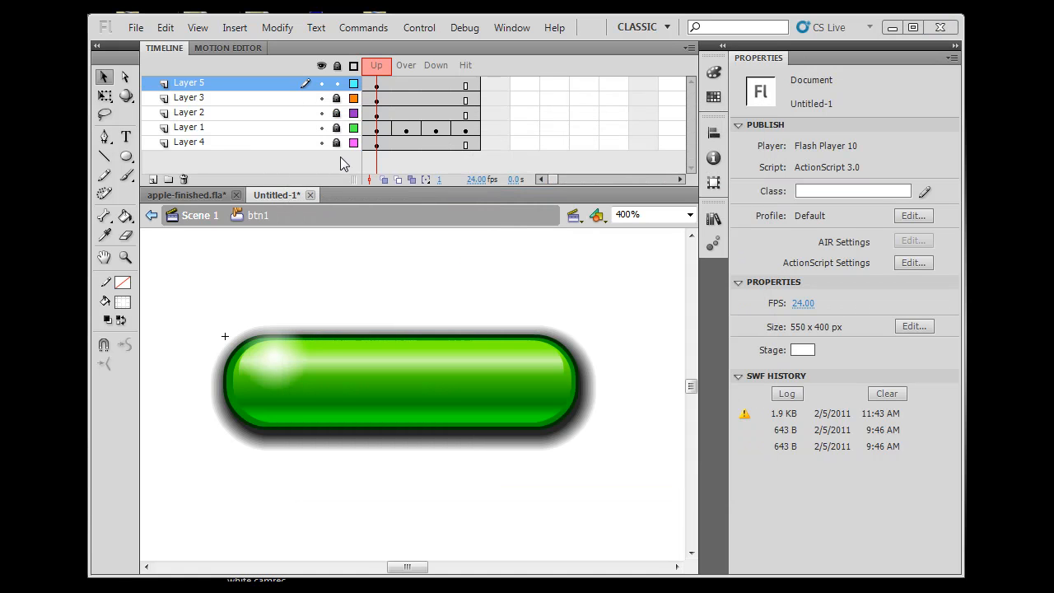
Lock Layer 5, unlock Layer 2 and select its green gradient shape.
{"action": "left_click", "coordinate": [336, 84]}
{"action": "left_click", "coordinate": [336, 113]}
{"action": "left_click", "coordinate": [414, 368]}
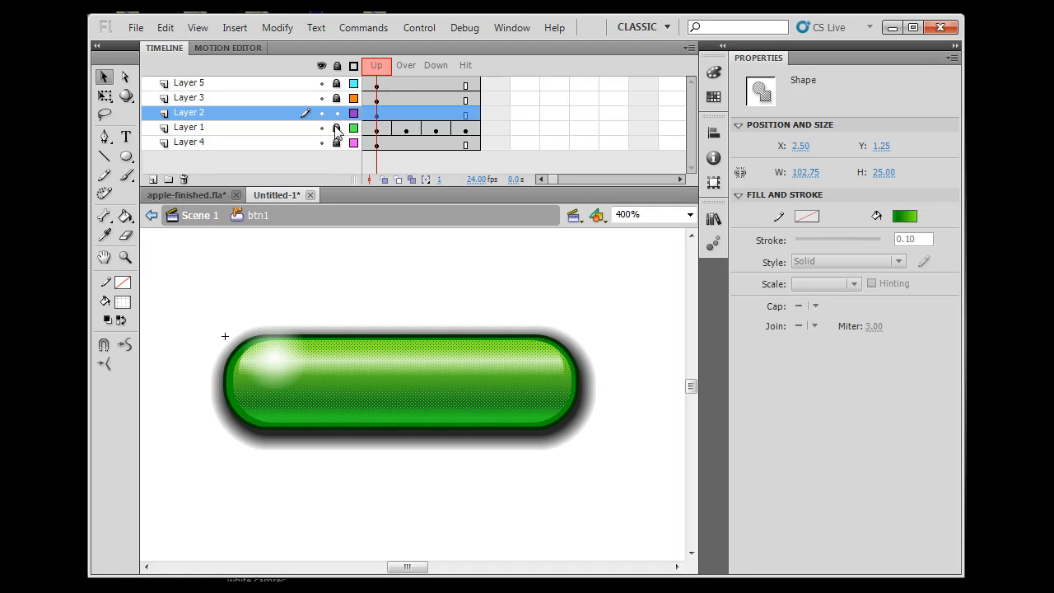
Toggle the visibility of Layer 1 and Layer 3 off and on to examine what each contributes to the button.
{"action": "left_click", "coordinate": [322, 129]}
{"action": "left_click", "coordinate": [322, 128]}
{"action": "left_click", "coordinate": [322, 128]}
{"action": "left_click", "coordinate": [322, 128]}
{"action": "left_click", "coordinate": [322, 99]}
{"action": "left_click", "coordinate": [322, 99]}
{"action": "left_click", "coordinate": [322, 99]}
{"action": "left_click", "coordinate": [323, 99]}
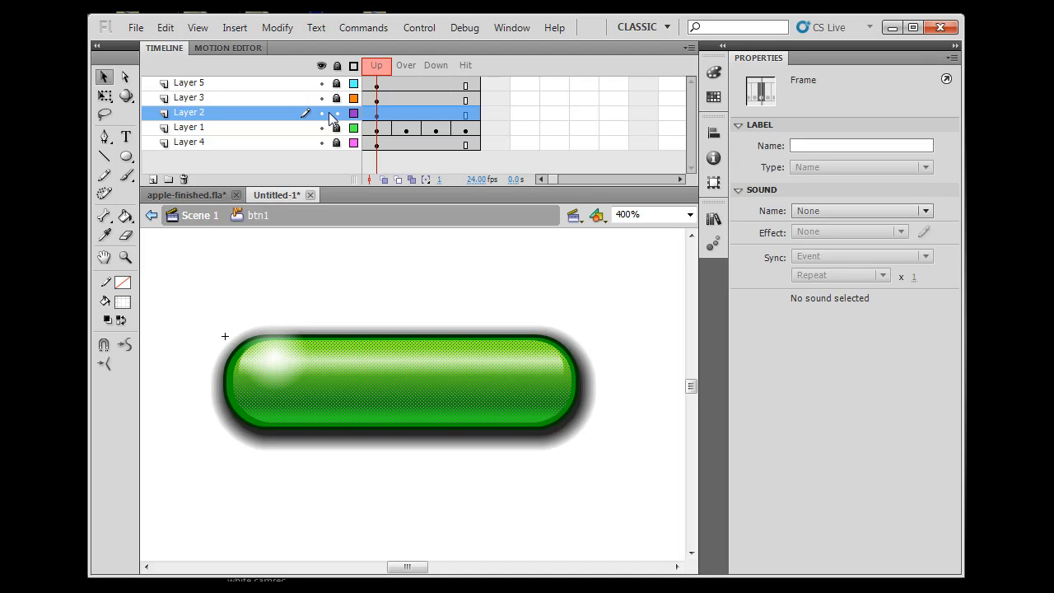
Lock Layer 2, unlock Layer 3 and select its white highlight shape.
{"action": "left_click", "coordinate": [337, 113]}
{"action": "left_click", "coordinate": [337, 98]}
{"action": "left_click", "coordinate": [411, 358]}
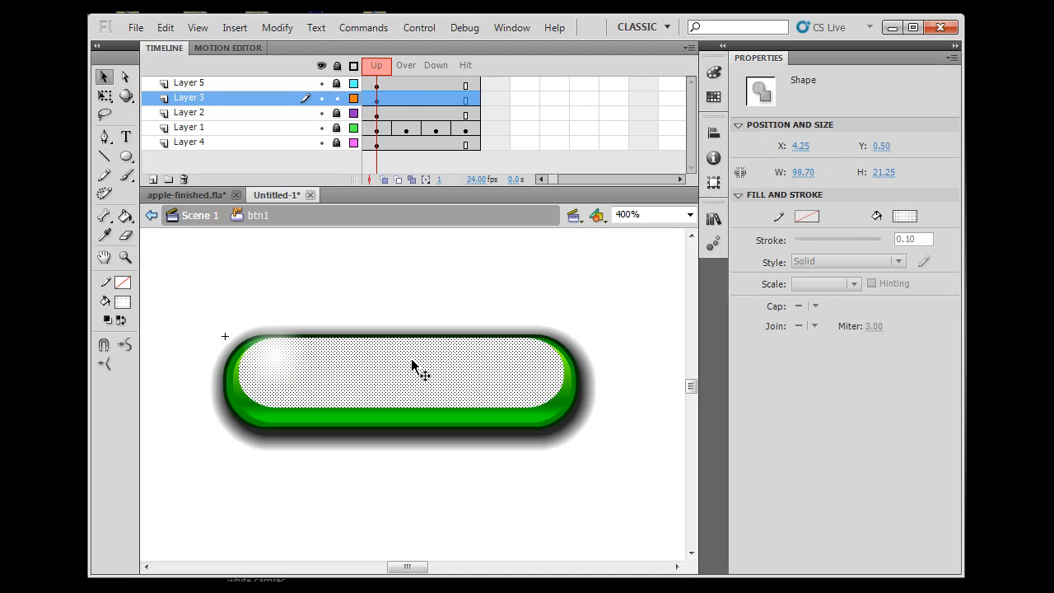
Stretch the gradient of Layer 3's white highlight vertically to about twice its height with the Gradient Transform tool.
{"action": "left_click", "coordinate": [347, 281]}
{"action": "left_click", "coordinate": [383, 367]}
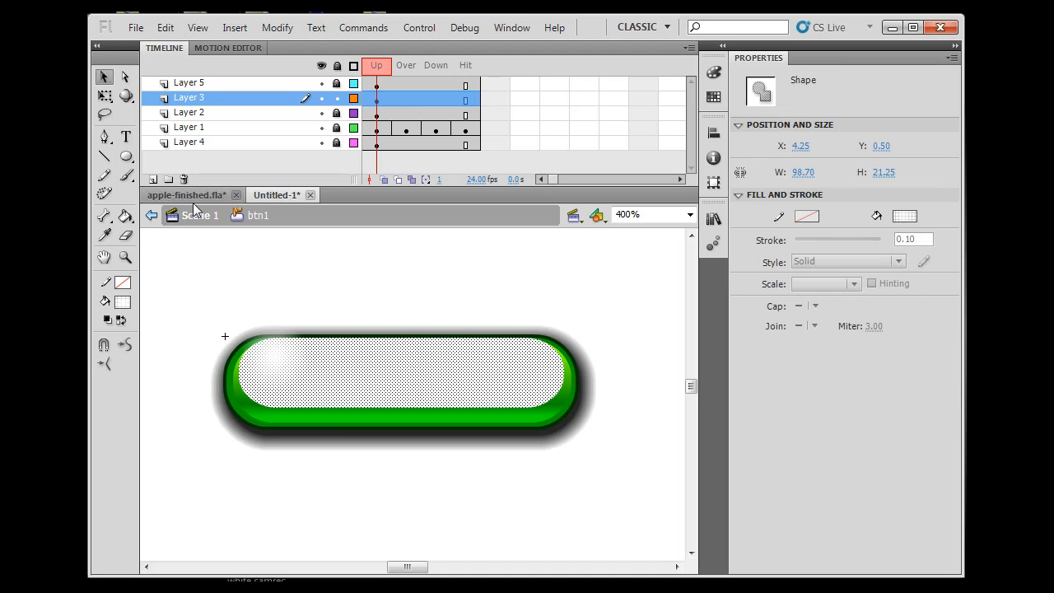
{"action": "left_click", "coordinate": [105, 98]}
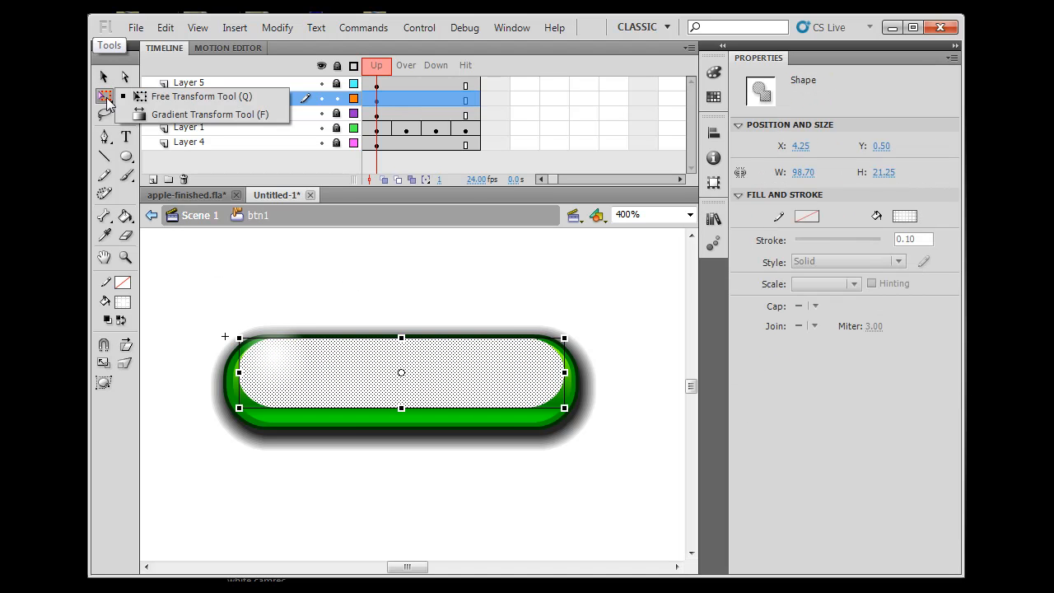
{"action": "left_click", "coordinate": [166, 113]}
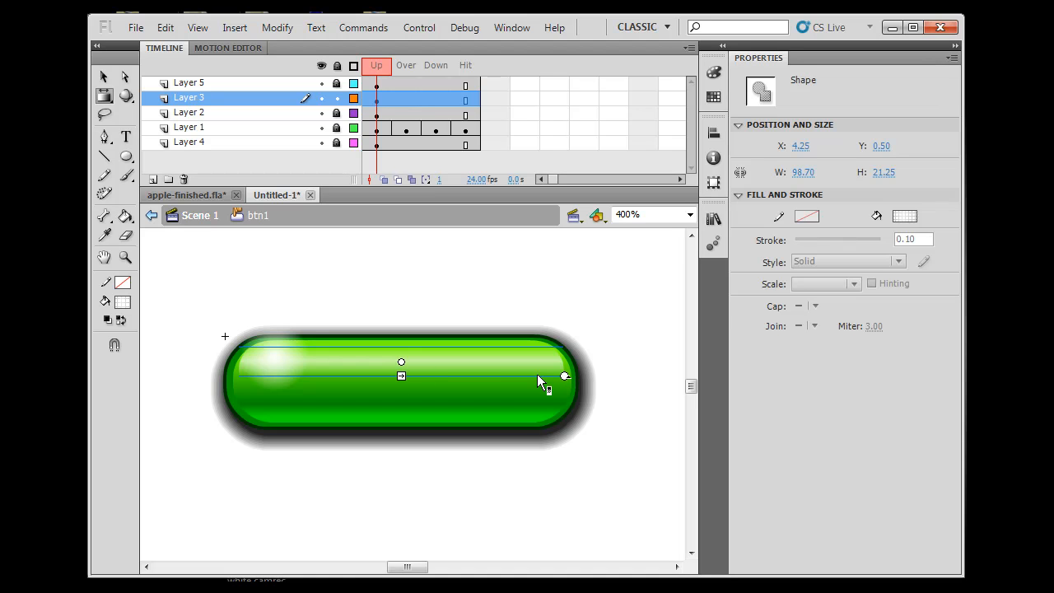
{"action": "left_click_drag", "start_coordinate": [402, 376], "coordinate": [402, 390]}
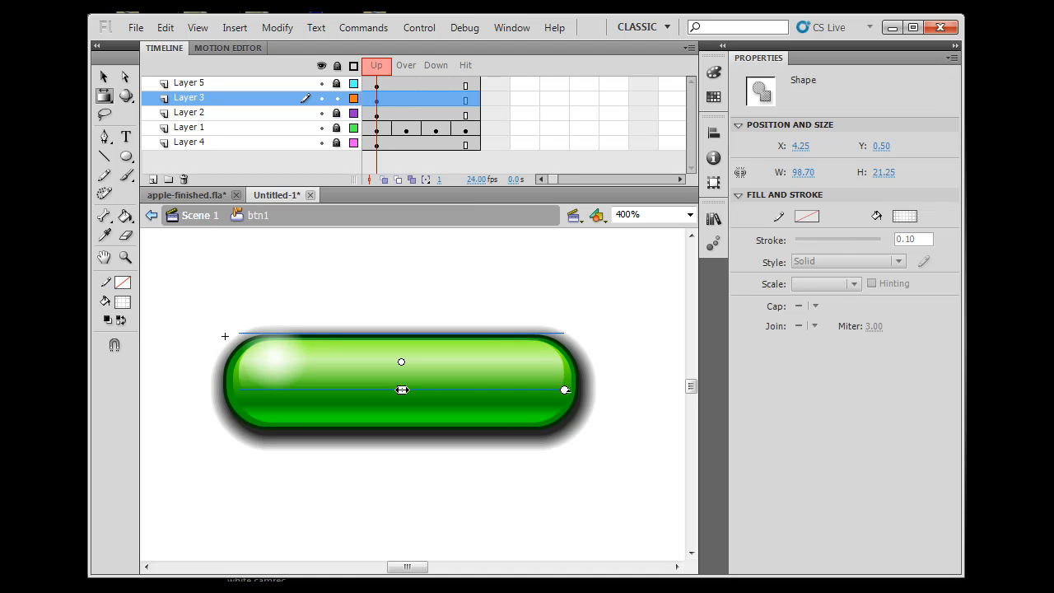
{"action": "left_click", "coordinate": [481, 280]}
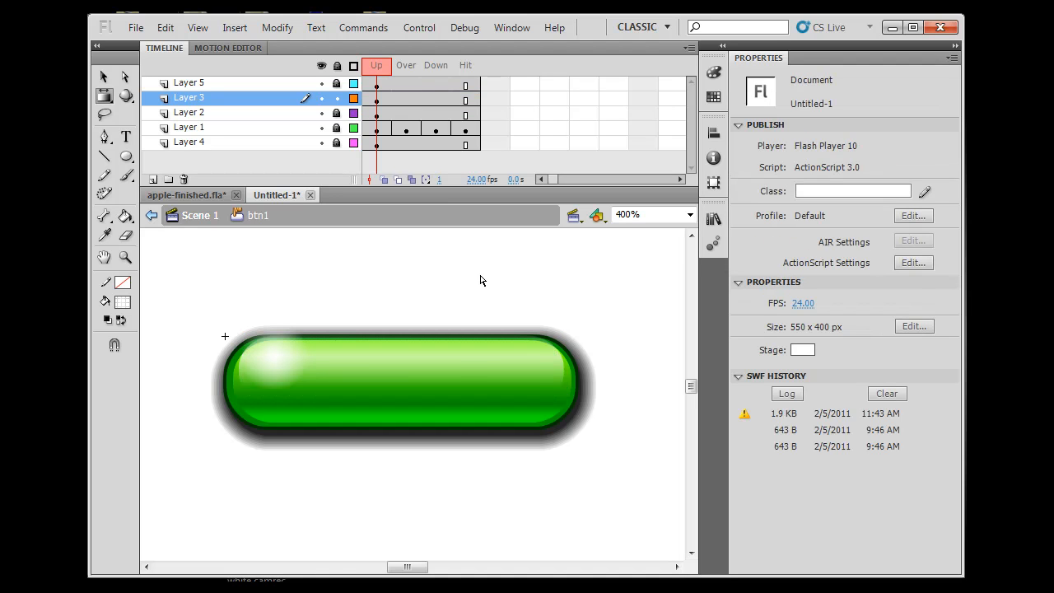
{"action": "left_click", "coordinate": [459, 375]}
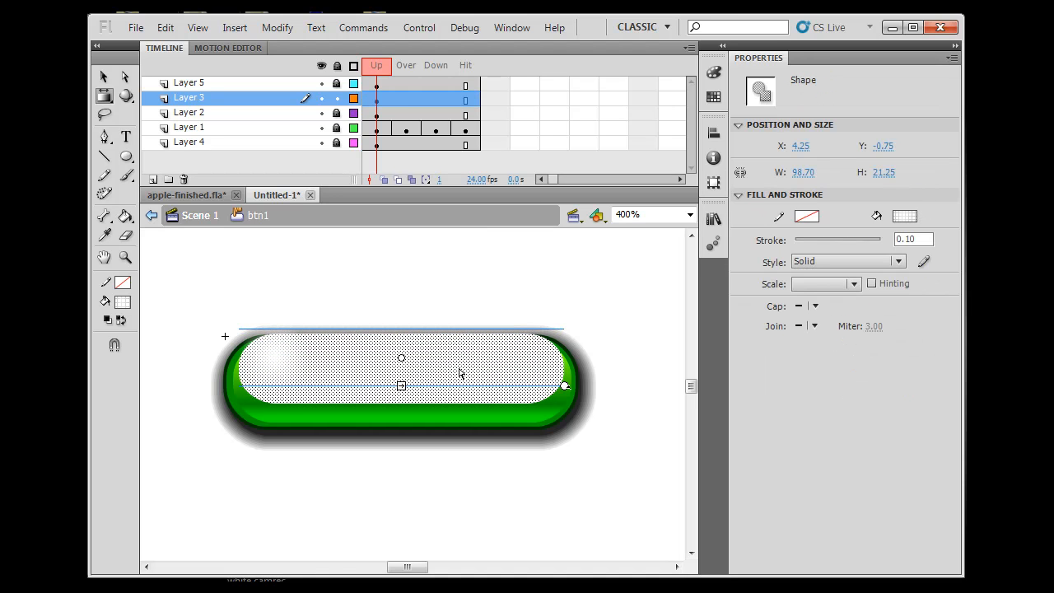
{"action": "left_click", "coordinate": [525, 255]}
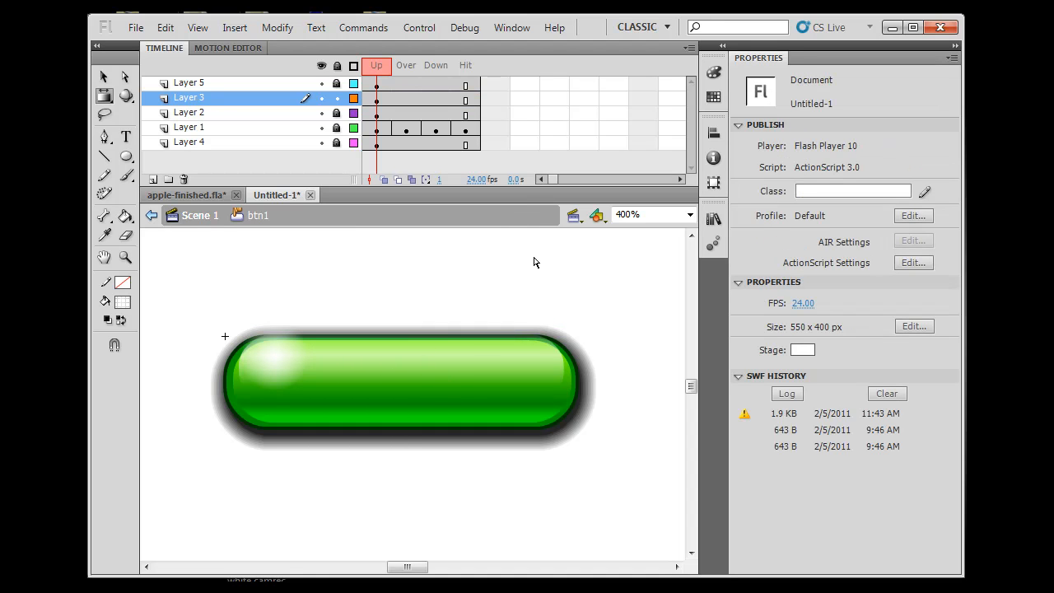
Return to Scene 1 and view the button at 100% to examine its shadow at actual size.
{"action": "left_click", "coordinate": [195, 219]}
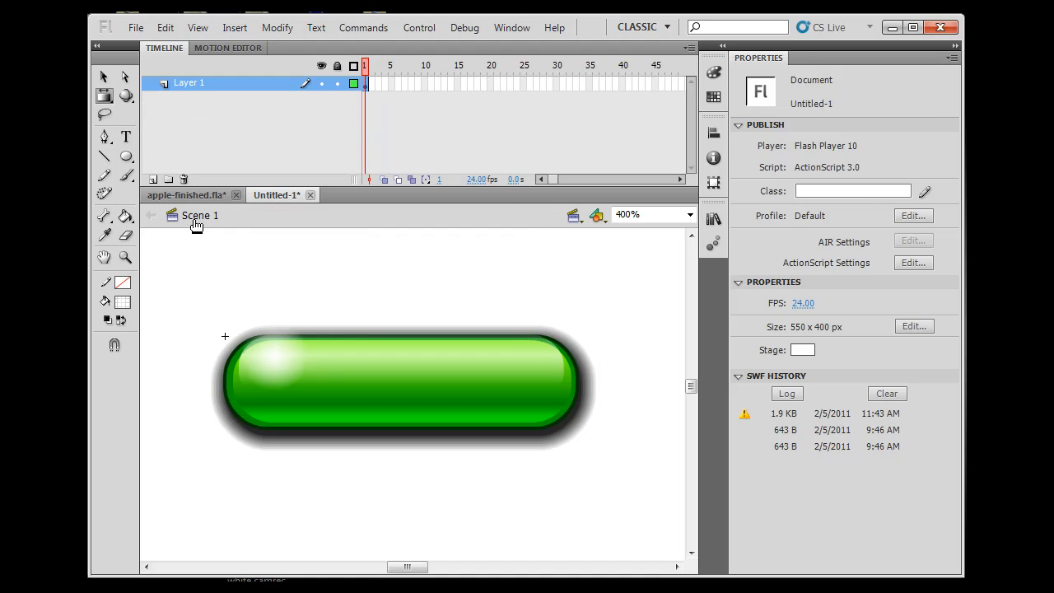
{"action": "left_click", "coordinate": [691, 214]}
{"action": "left_click", "coordinate": [653, 283]}
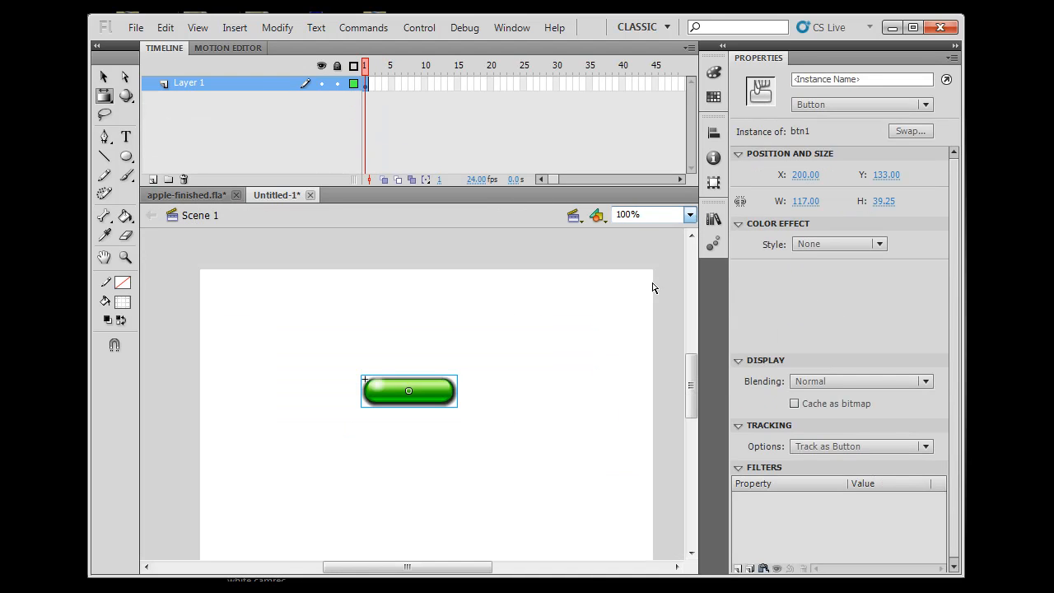
{"action": "left_click", "coordinate": [465, 442]}
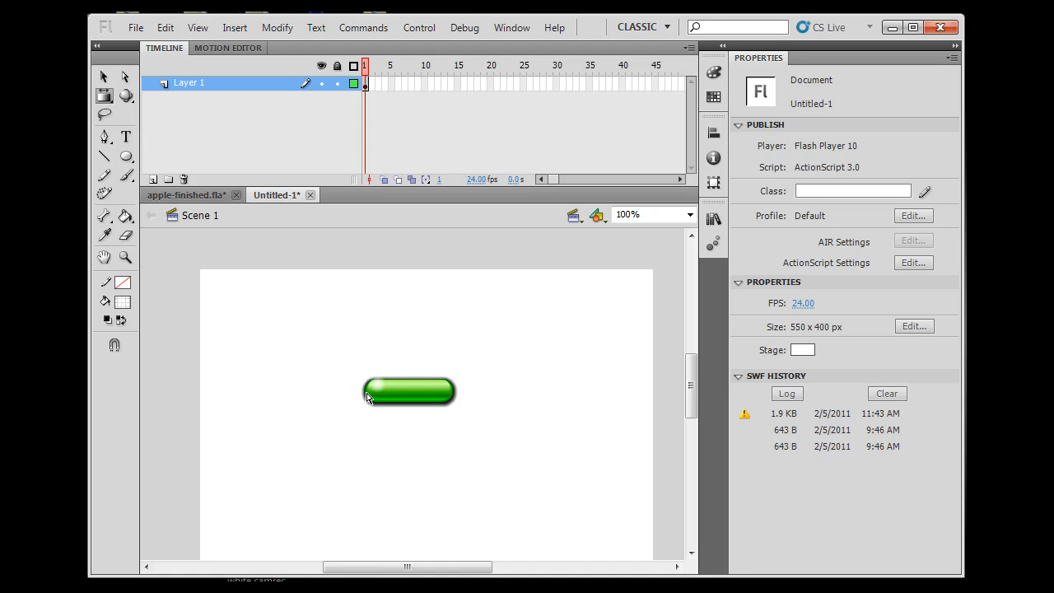
Open the green button's btn1 symbol for editing again and magnify it to 400%.
{"action": "left_click", "coordinate": [104, 76]}
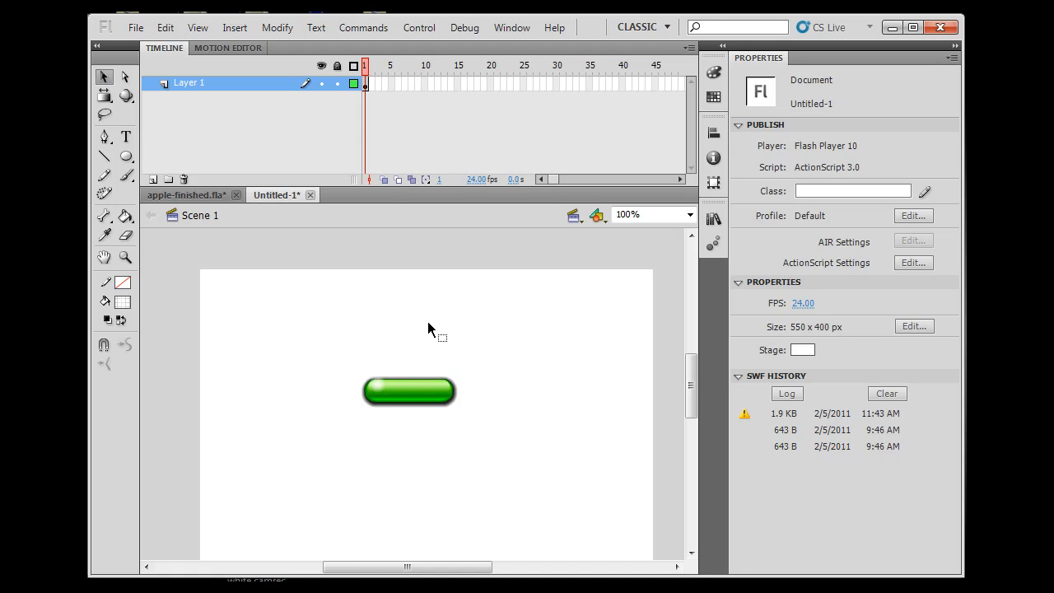
{"action": "left_click", "coordinate": [414, 396]}
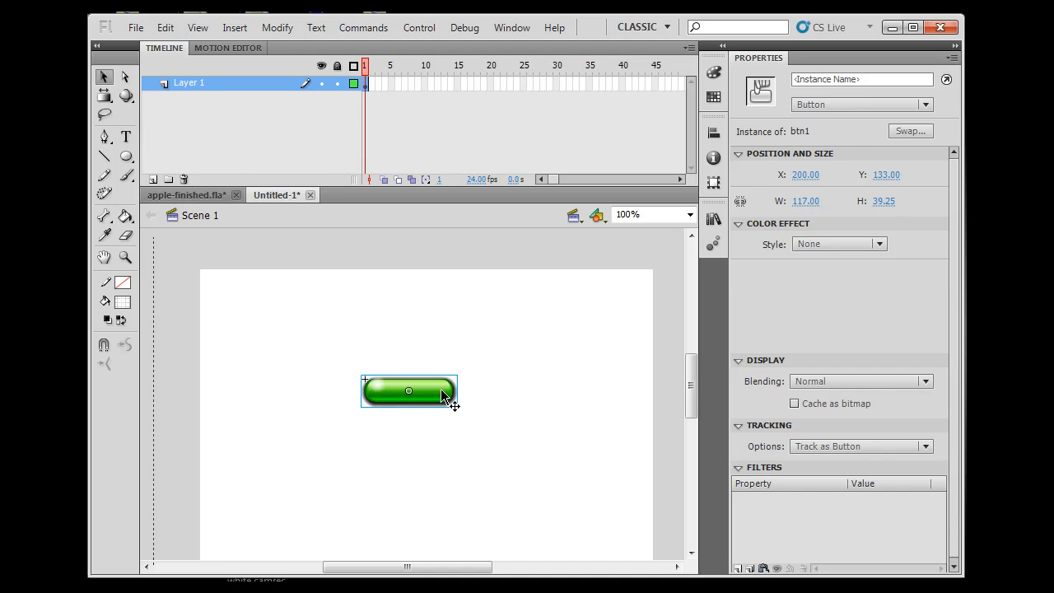
{"action": "double_click", "coordinate": [442, 396]}
{"action": "left_click", "coordinate": [126, 257]}
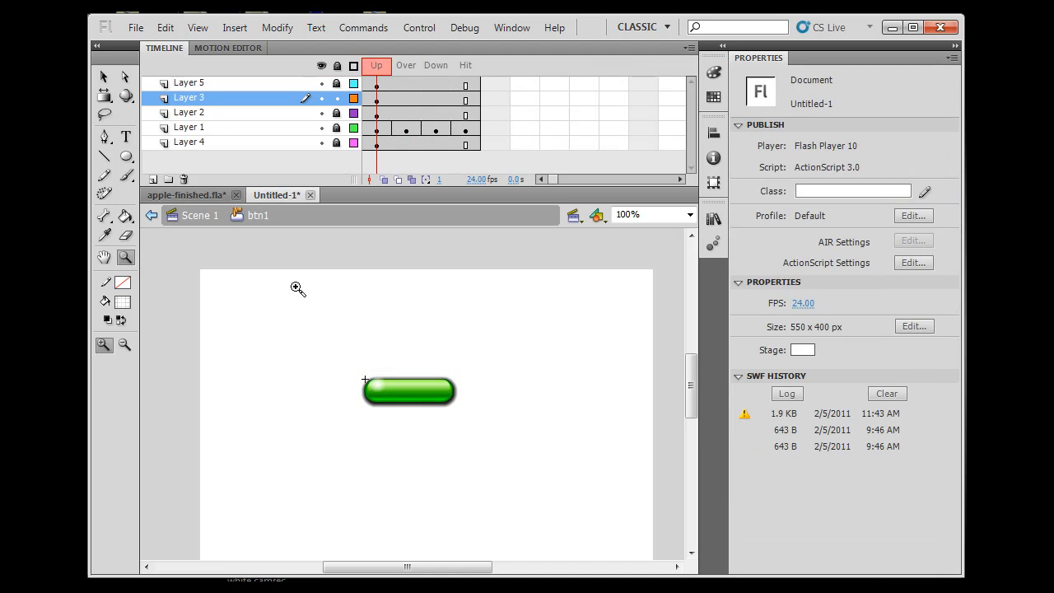
{"action": "left_click", "coordinate": [415, 397]}
{"action": "left_click", "coordinate": [420, 391]}
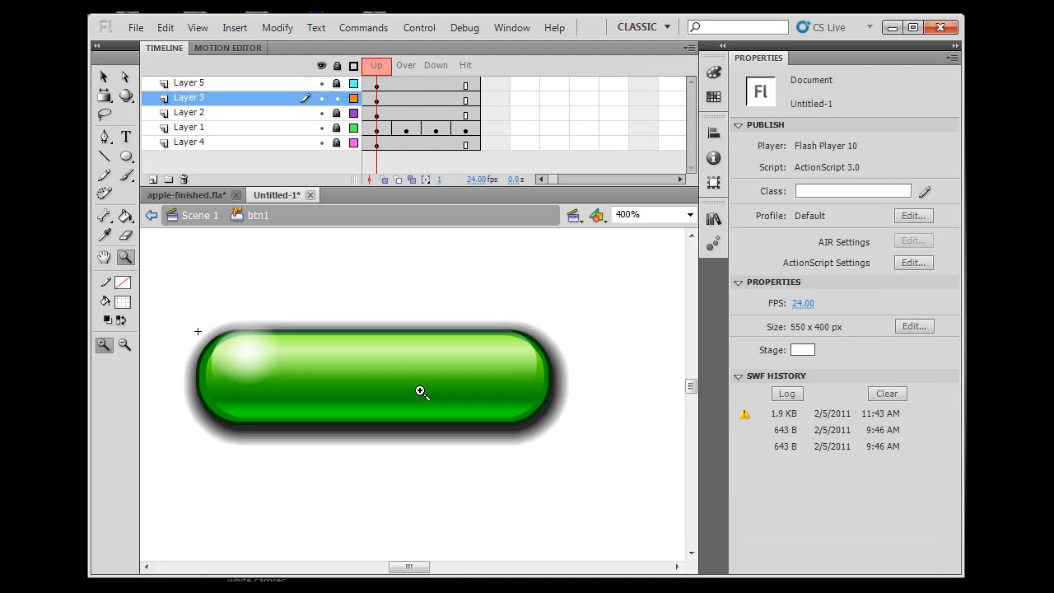
Lock Layer 3, unlock Layer 4 and select its black shadow shape with the Free Transform tool.
{"action": "left_click", "coordinate": [337, 98]}
{"action": "left_click", "coordinate": [337, 144]}
{"action": "left_click", "coordinate": [377, 145]}
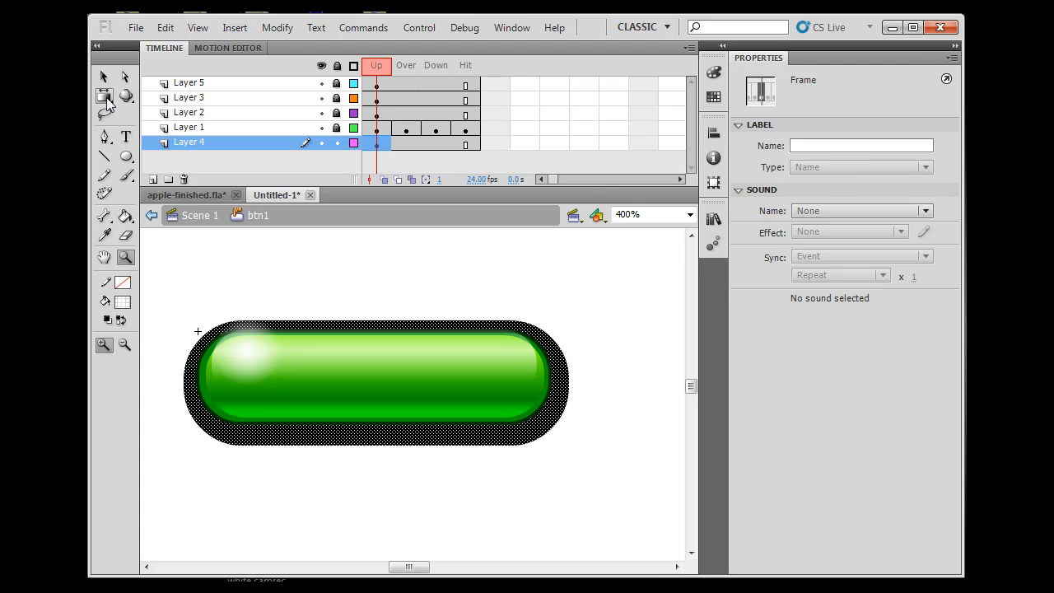
{"action": "left_click", "coordinate": [106, 98]}
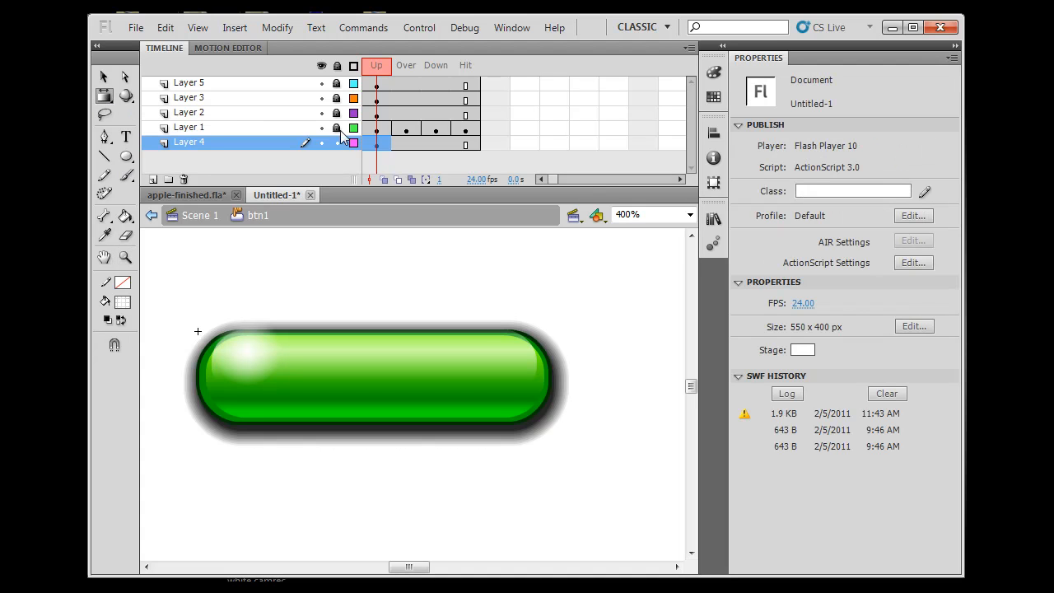
{"action": "left_click", "coordinate": [380, 144]}
{"action": "left_click", "coordinate": [115, 98]}
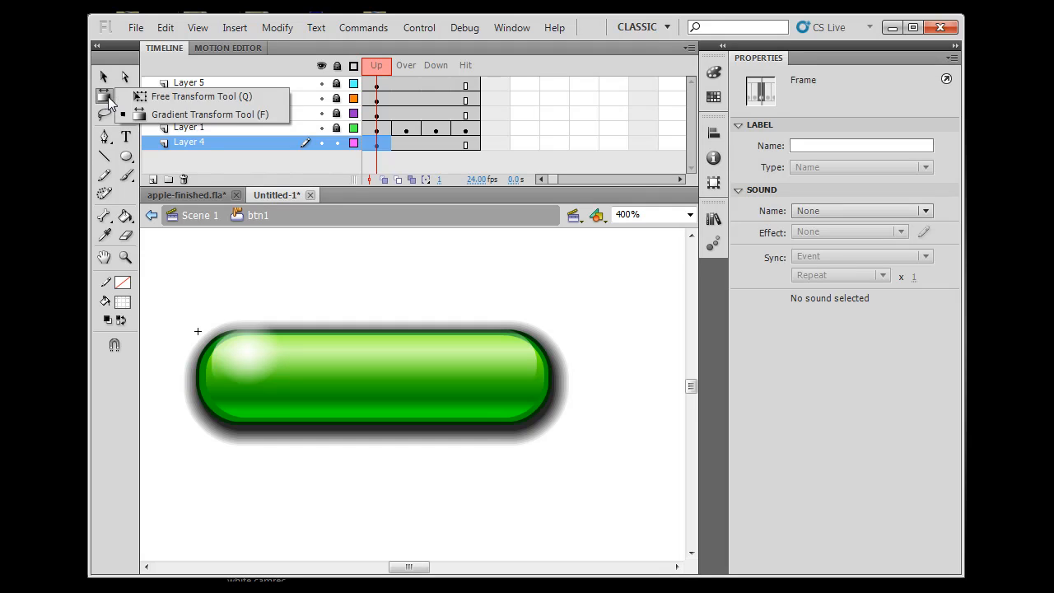
{"action": "left_click", "coordinate": [186, 98]}
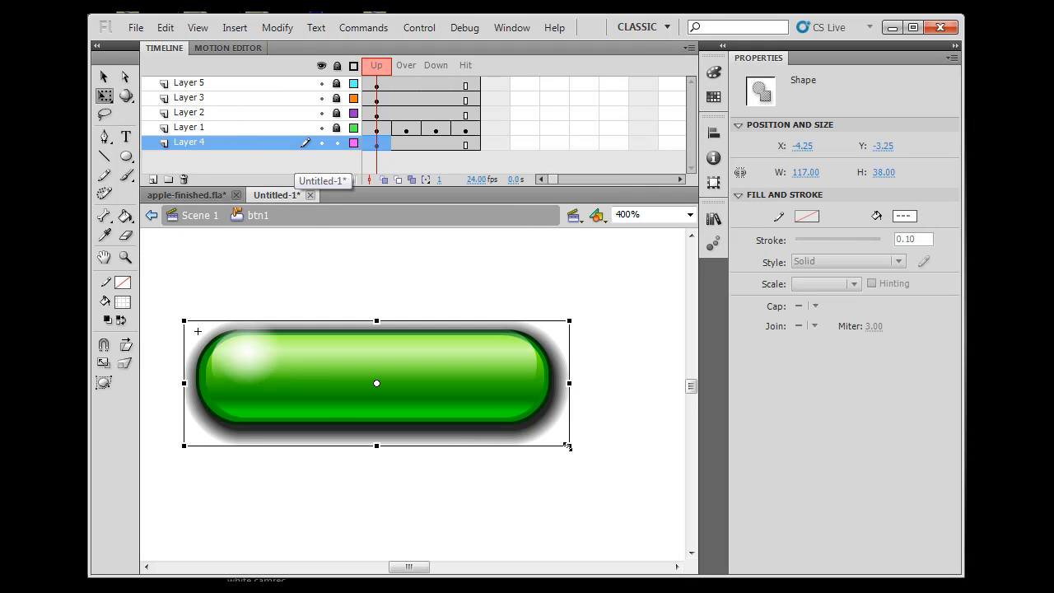
Shrink the Layer 4 shadow to about 113.95 wide and 33.75 high.
{"action": "mouse_move", "coordinate": [568, 446]}
{"action": "left_mouse_down"}
{"action": "mouse_move", "coordinate": [553, 439]}
{"action": "mouse_move", "coordinate": [590, 445]}
{"action": "mouse_move", "coordinate": [575, 442]}
{"action": "left_mouse_up"}
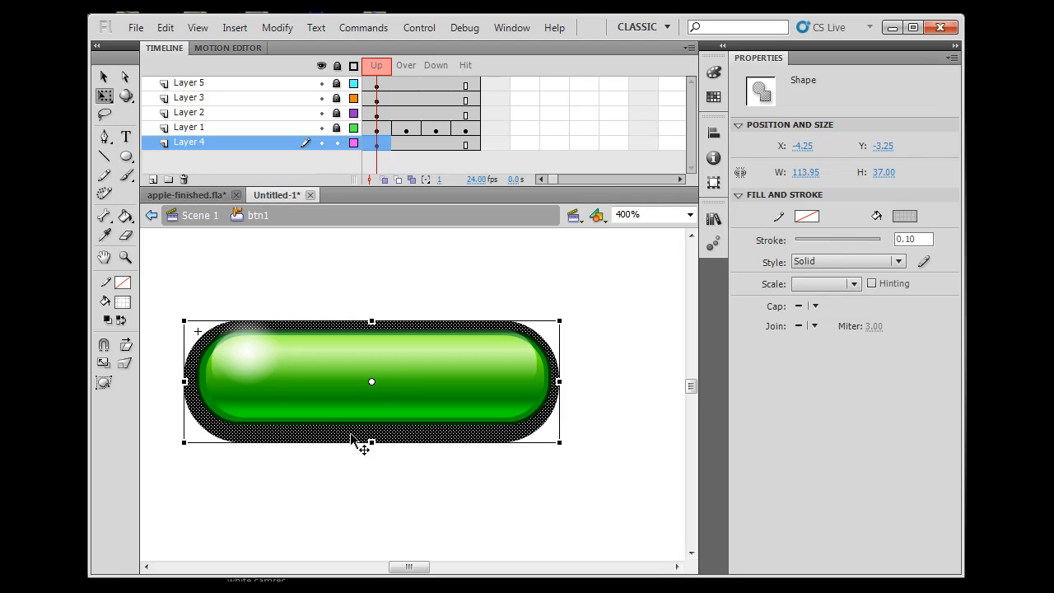
{"action": "left_click_drag", "start_coordinate": [370, 441], "coordinate": [372, 432]}
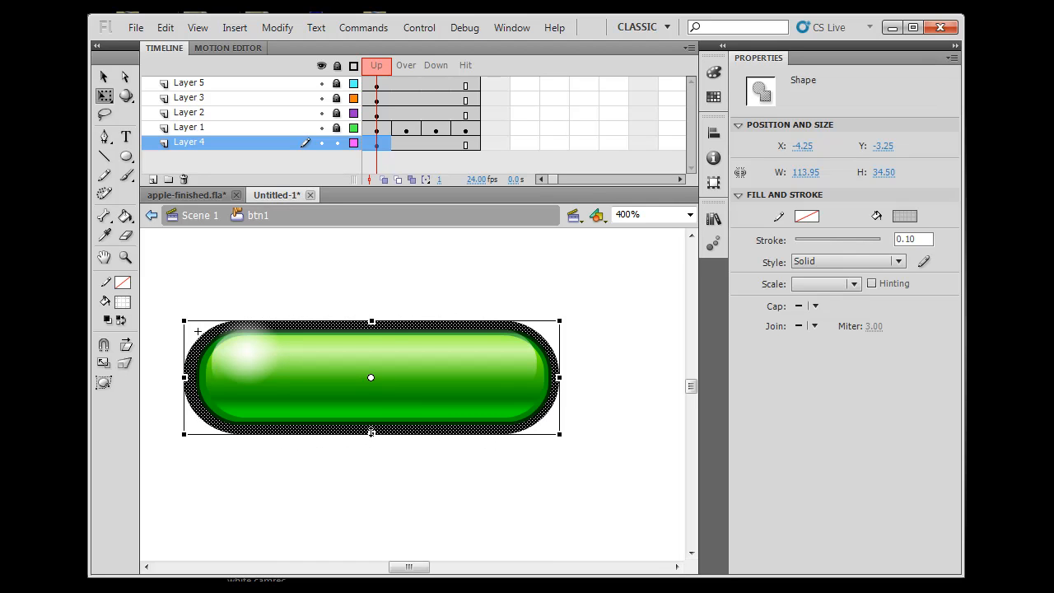
{"action": "left_click_drag", "start_coordinate": [372, 320], "coordinate": [371, 324]}
Nudge the Layer 4 shadow right and down to X -2.75, Y -1.70, and deselect it.
{"action": "key", "text": "Right"}
{"action": "key", "text": "Right"}
{"action": "key", "text": "Right"}
{"action": "key", "text": "Right"}
{"action": "key", "text": "Down"}
{"action": "key", "text": "Down"}
{"action": "key", "text": "Down"}
{"action": "key", "text": "Right"}
{"action": "key", "text": "Right"}
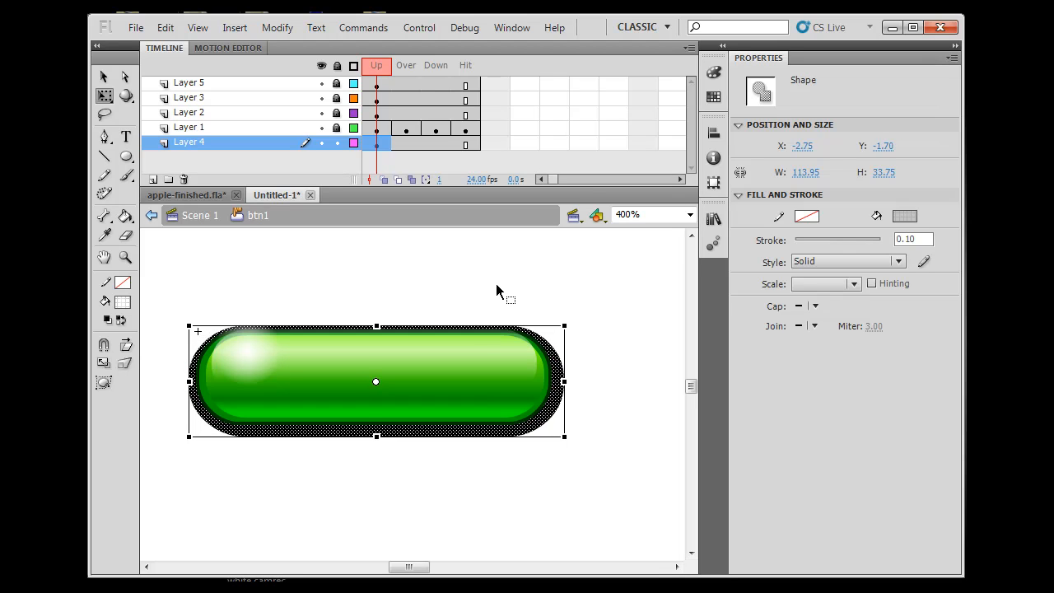
{"action": "left_click", "coordinate": [538, 500]}
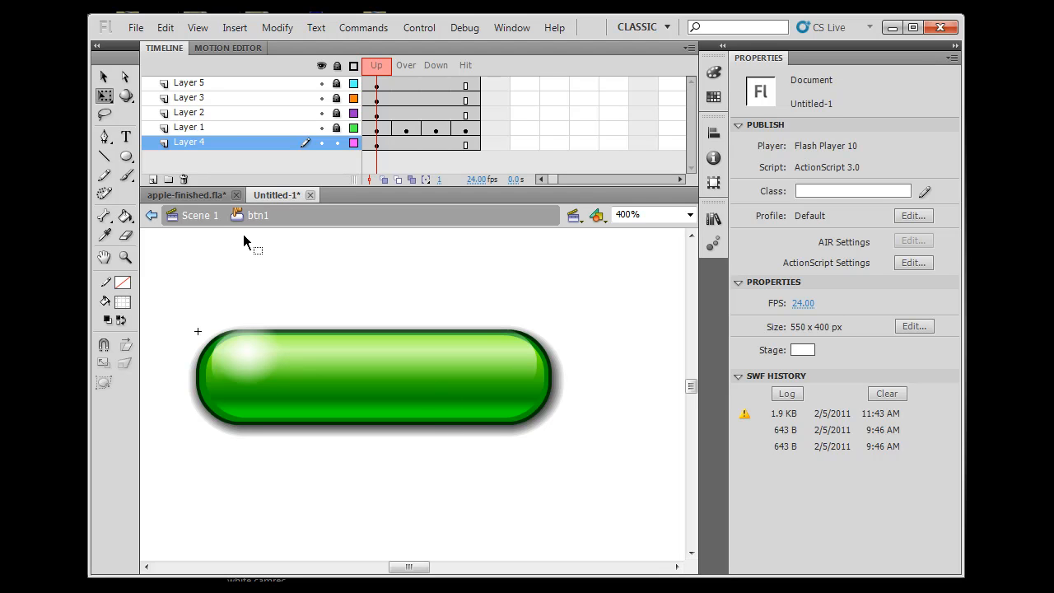
Go back to Scene 1 and examine the button with its smaller shadow at 100%.
{"action": "left_click", "coordinate": [188, 215]}
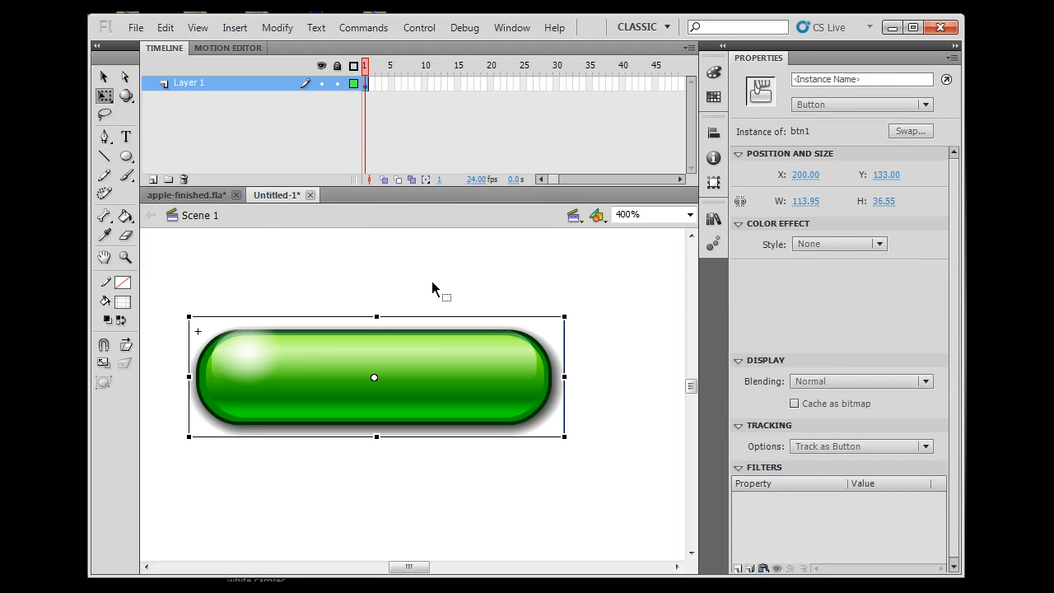
{"action": "left_click", "coordinate": [103, 76]}
{"action": "left_click", "coordinate": [690, 215]}
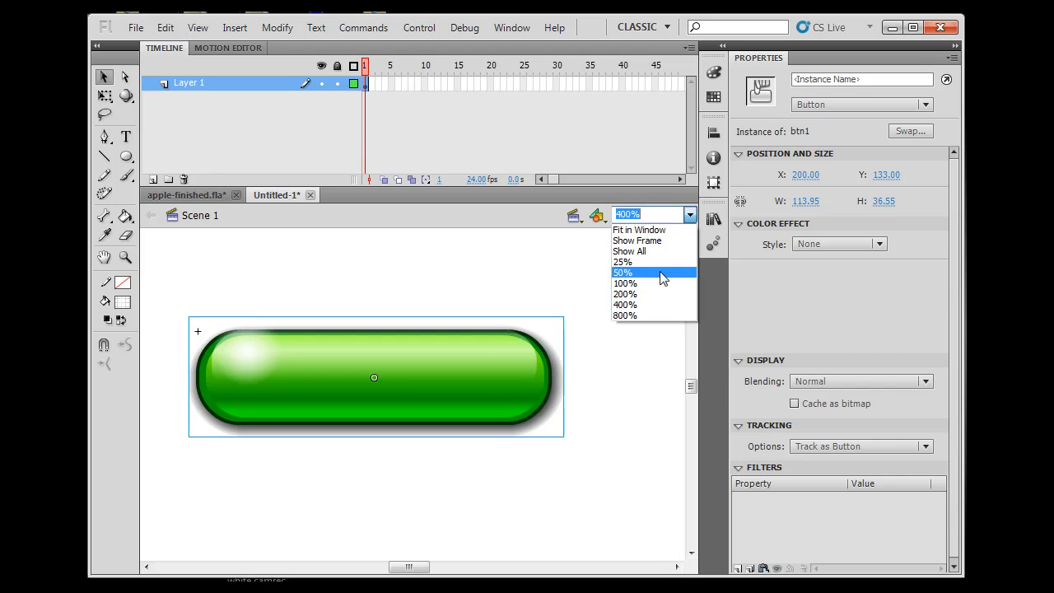
{"action": "left_click", "coordinate": [657, 282]}
{"action": "left_click", "coordinate": [560, 370]}
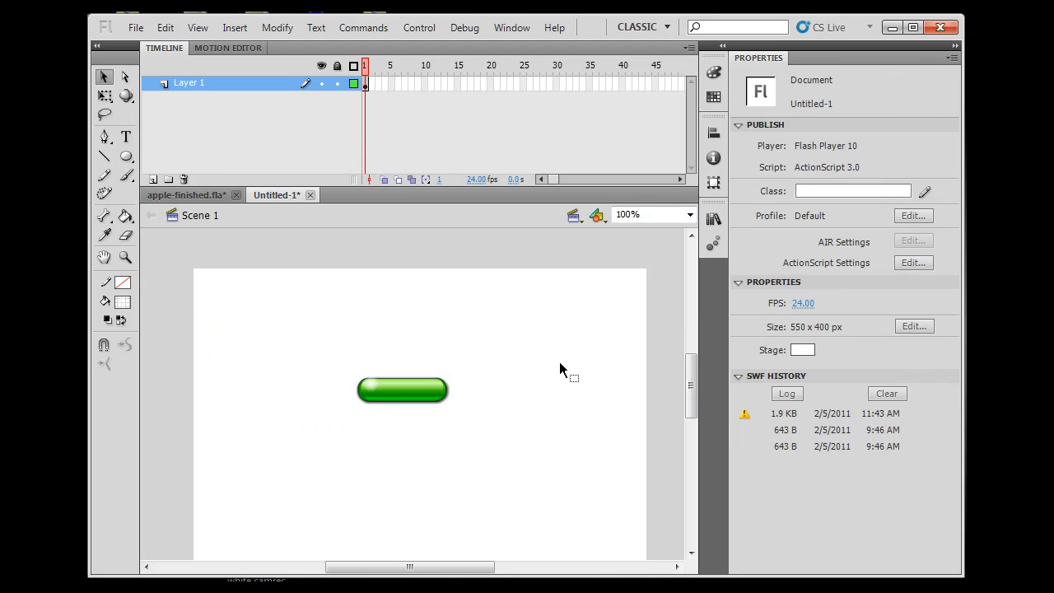